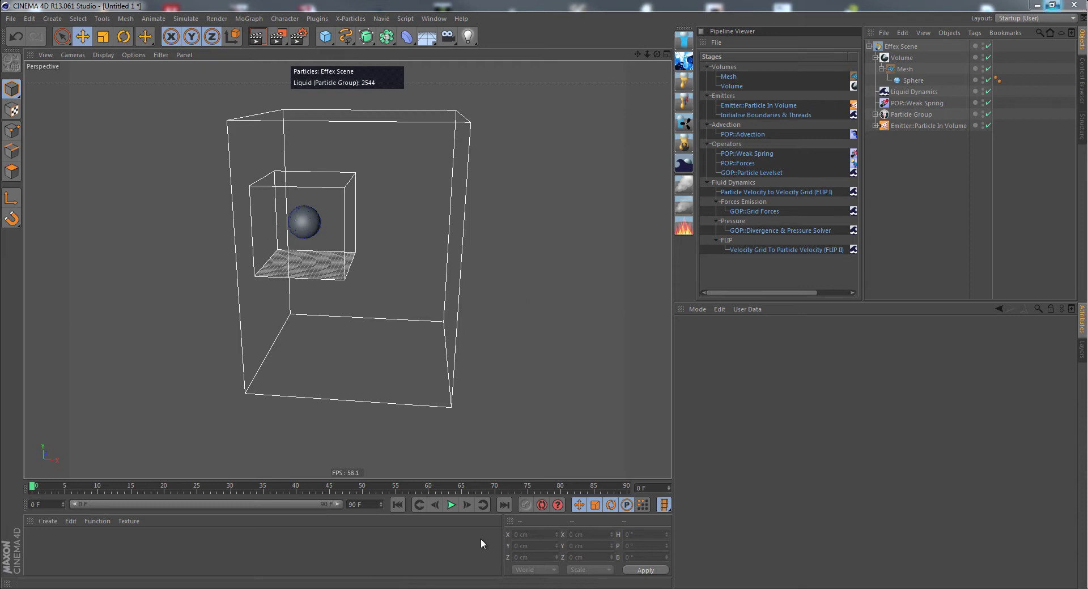
- Run the liquid simulation to frame 19 (6145 particles) and dismiss the mail notification
click(451, 505)
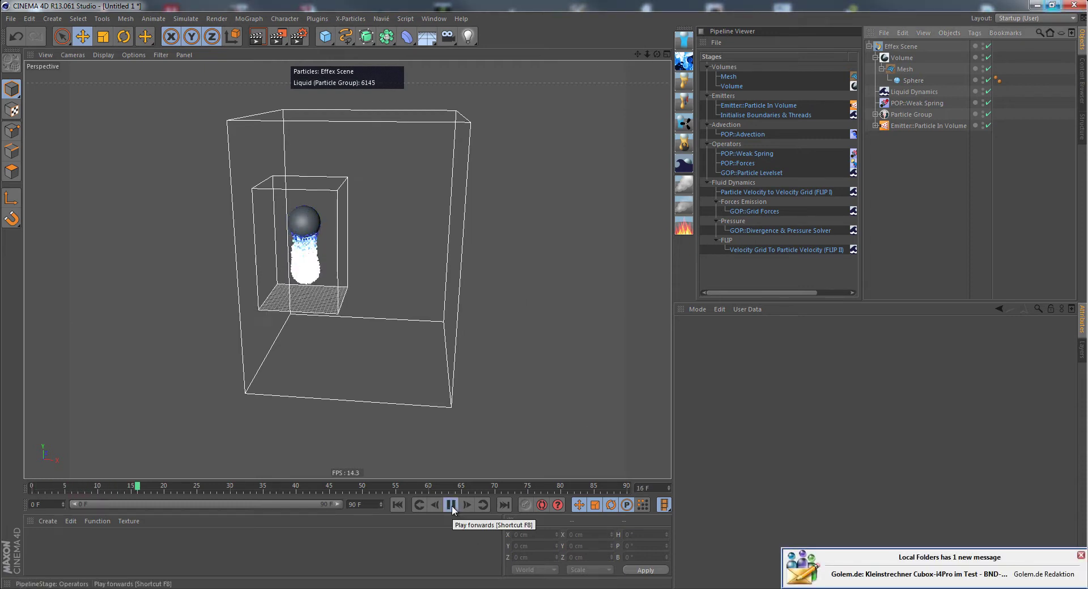
click(451, 505)
click(1081, 557)
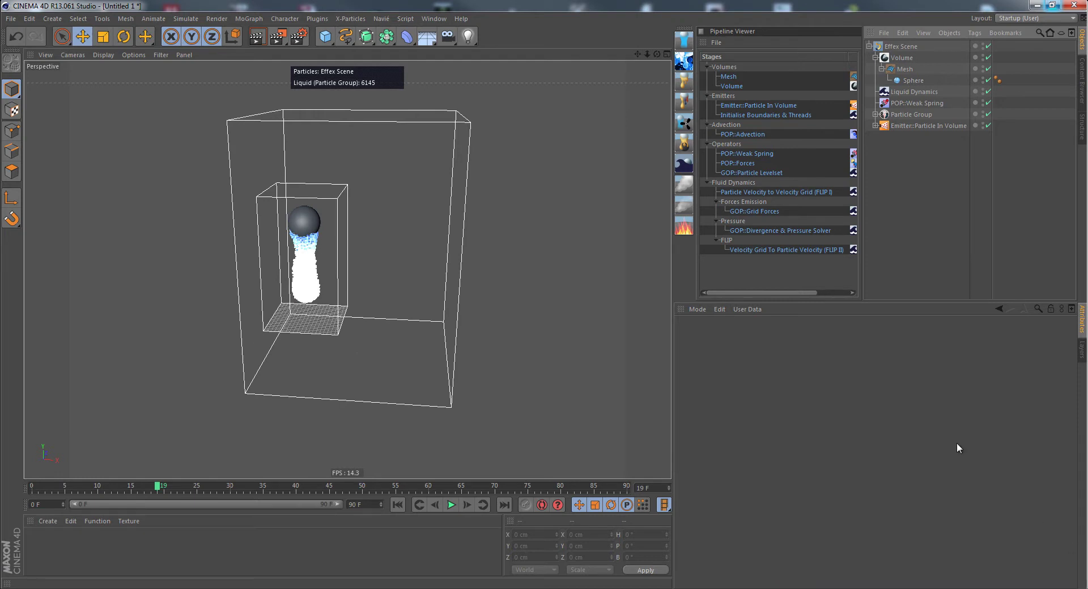
- Add a POP::Particle Converter from the Effex menu and parent it under Effex Scene
click(382, 20)
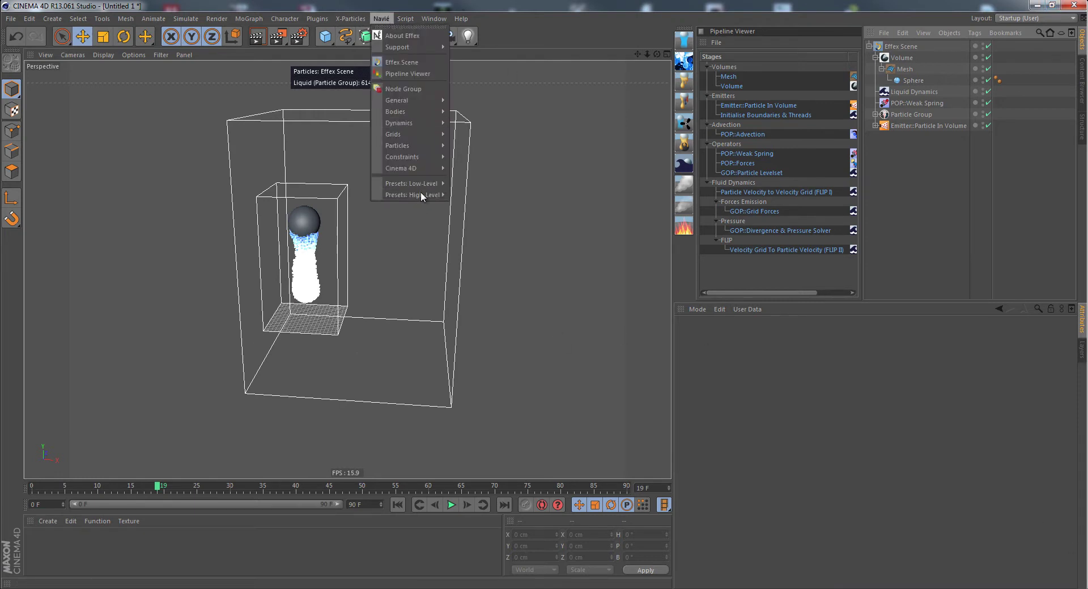
mouse_move(425, 145)
mouse_move(507, 245)
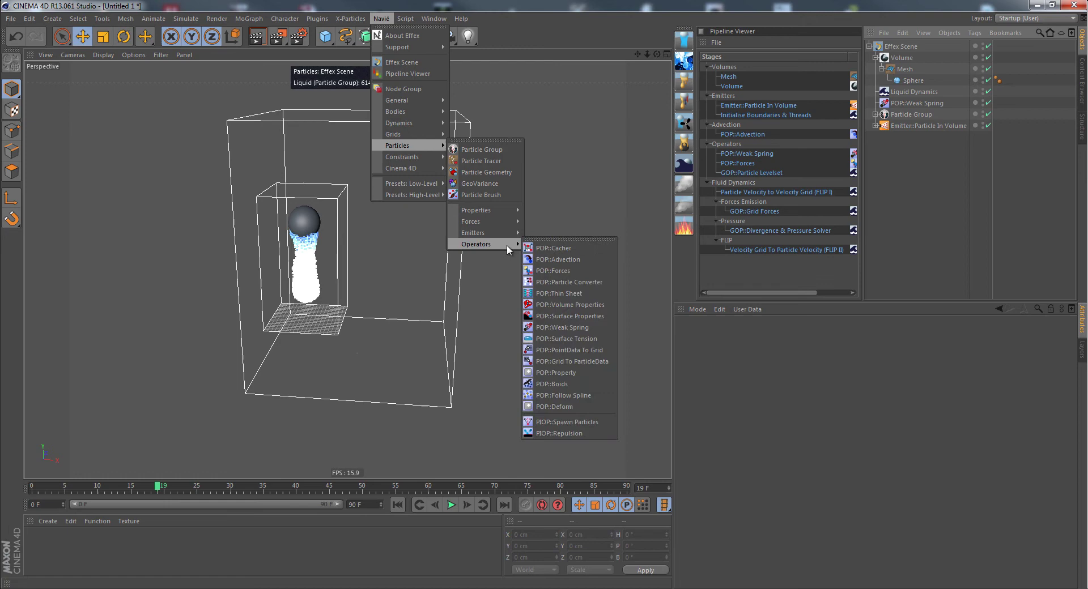
click(572, 282)
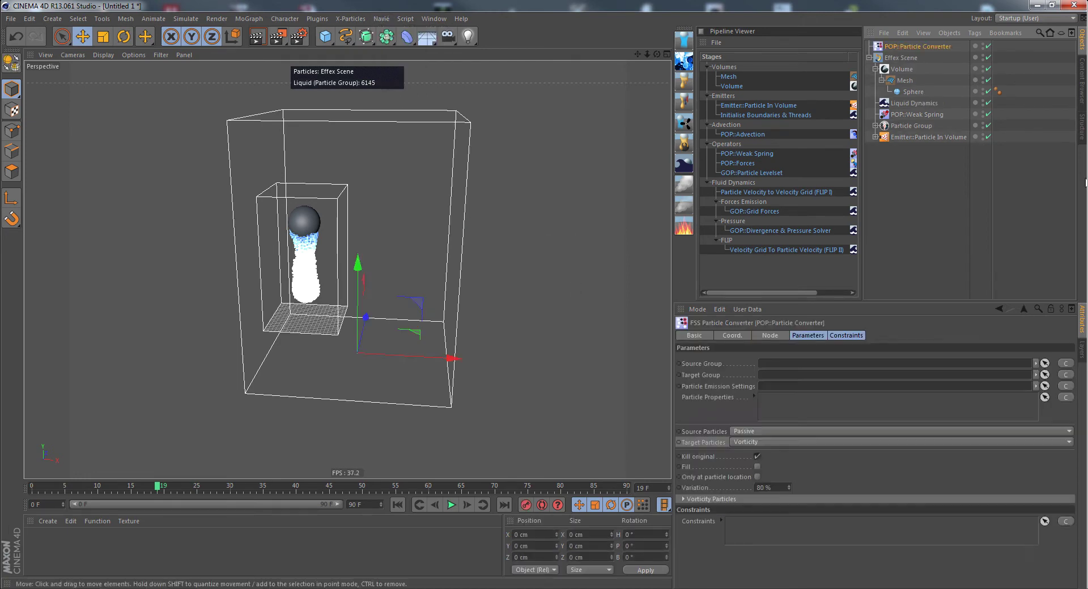
click(399, 505)
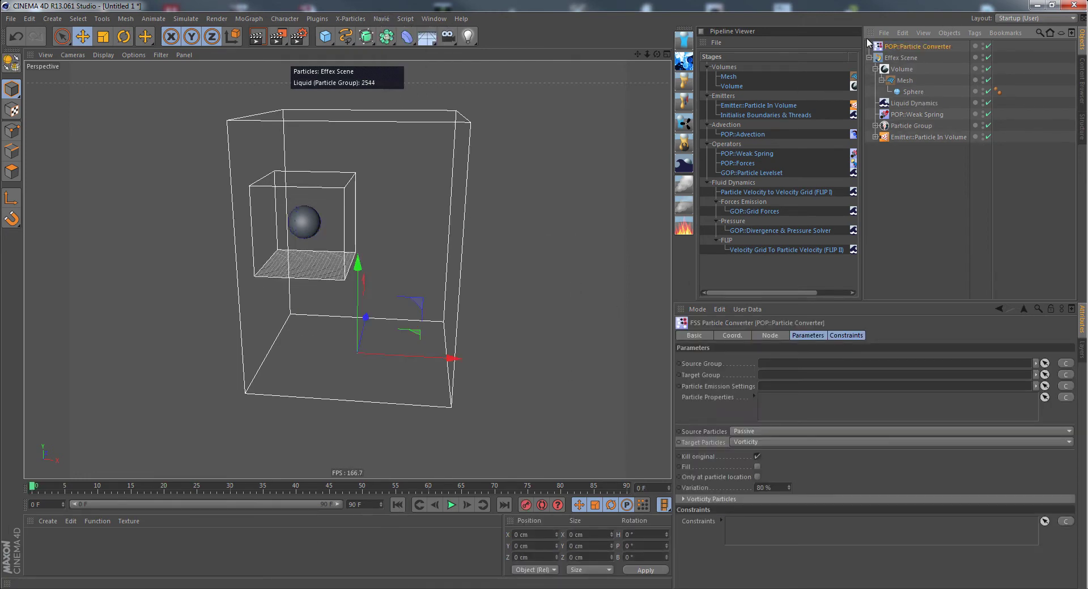
drag(900, 58, 901, 59)
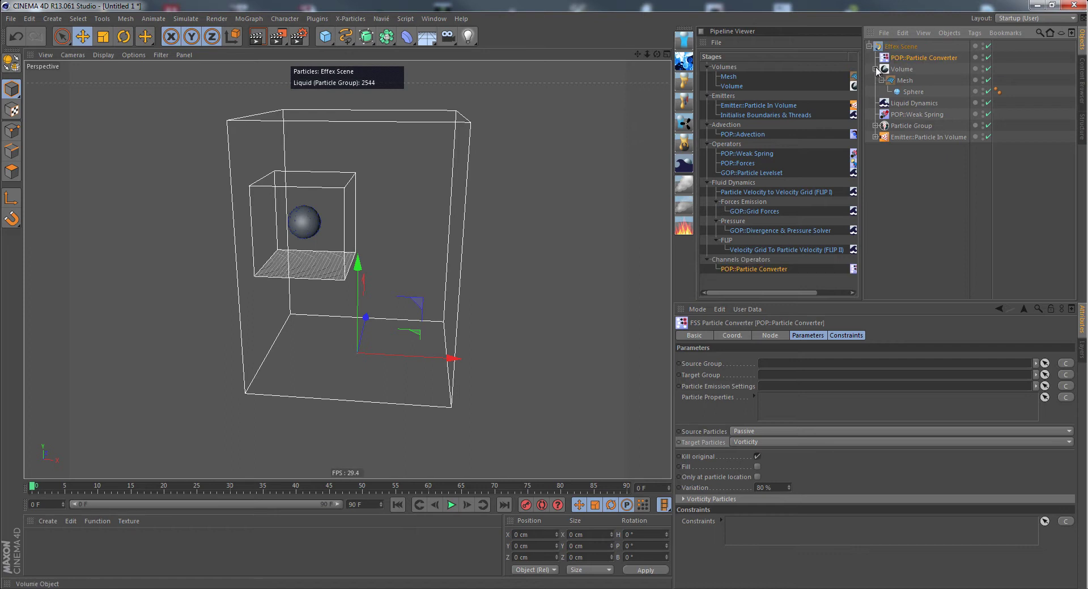
- Set the converter's source and target groups to Particle Group and its source particles to Liquid
click(1066, 363)
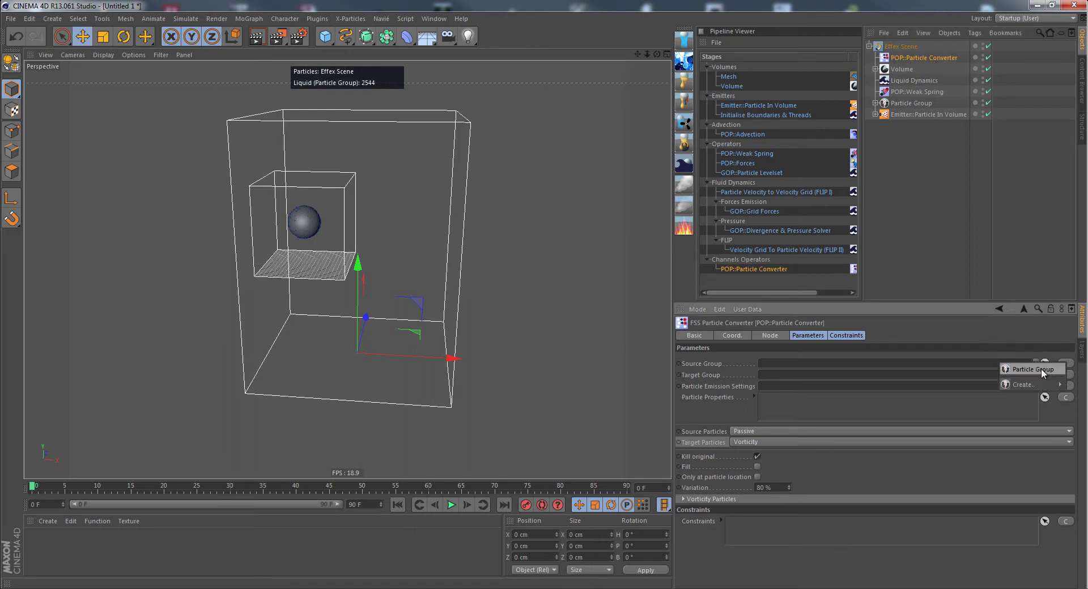
click(1041, 369)
click(1066, 374)
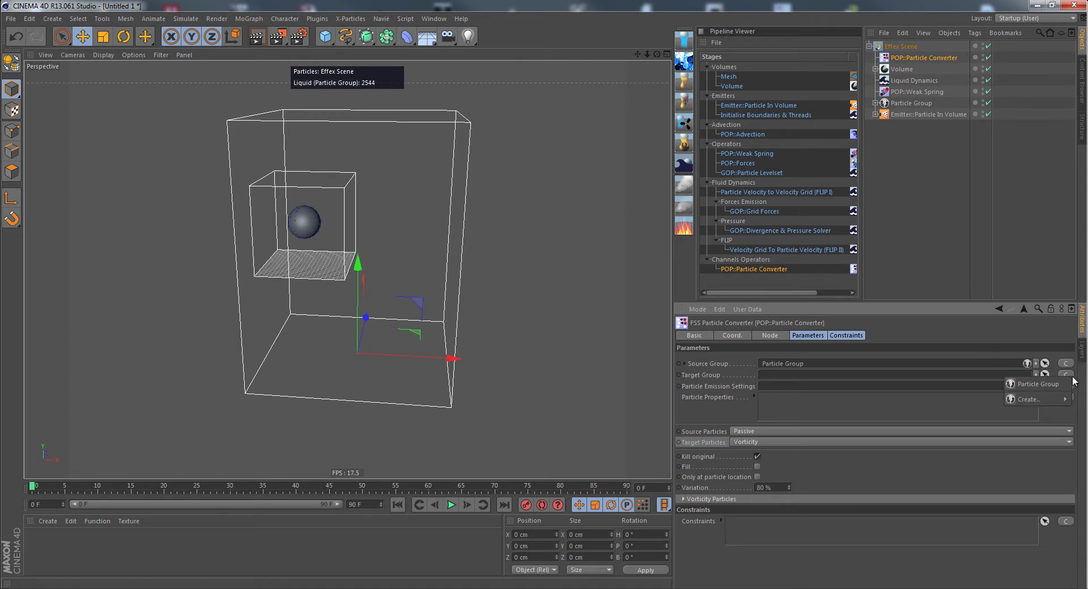
click(1046, 386)
click(763, 432)
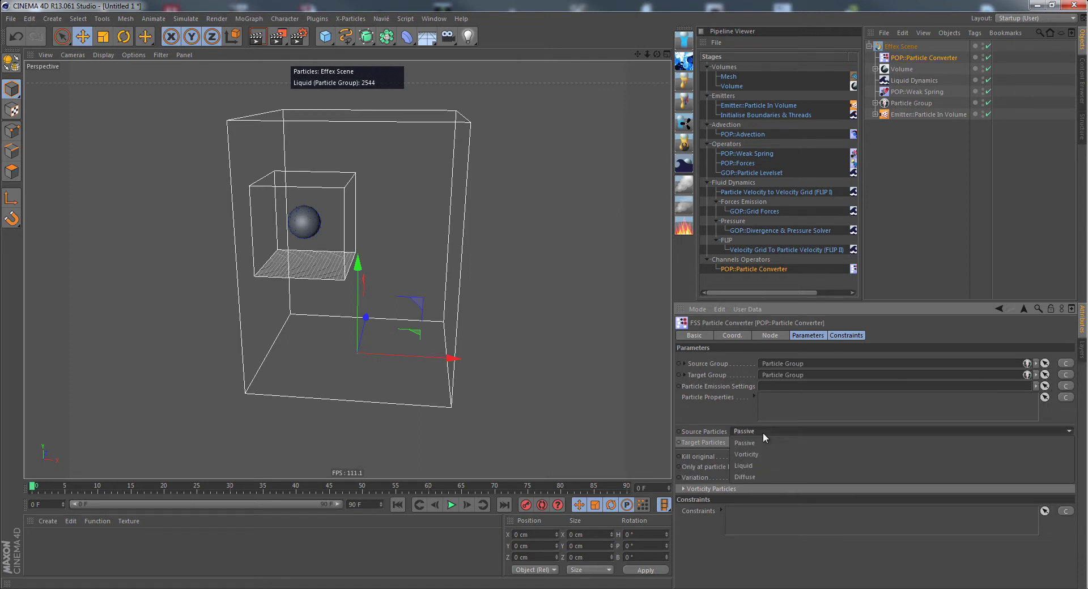
click(764, 465)
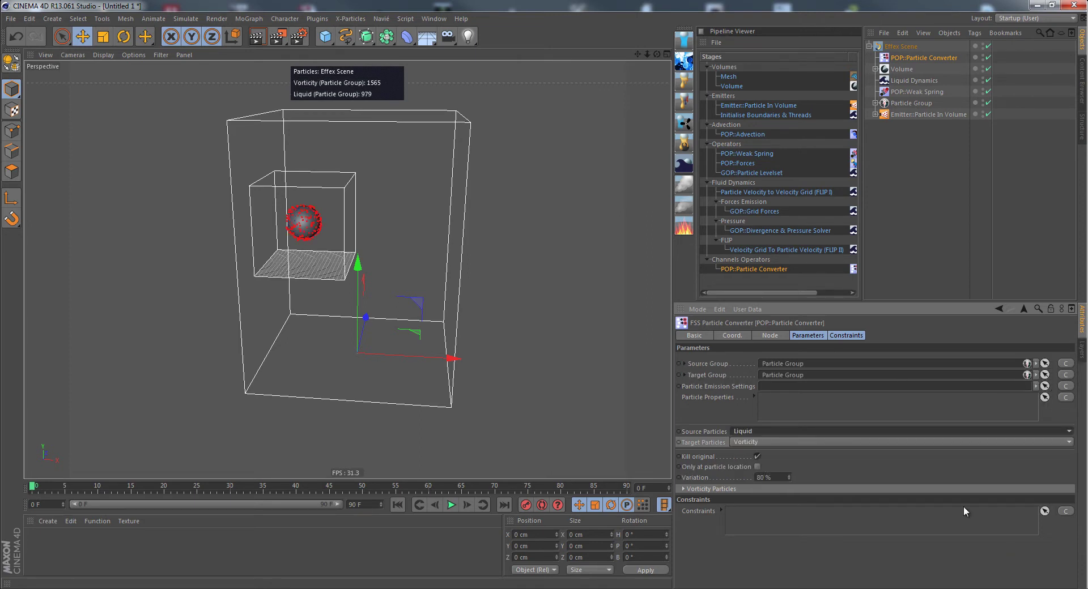
- Switch the converter's target particles to Nirvana and begin adding a constraint
click(778, 445)
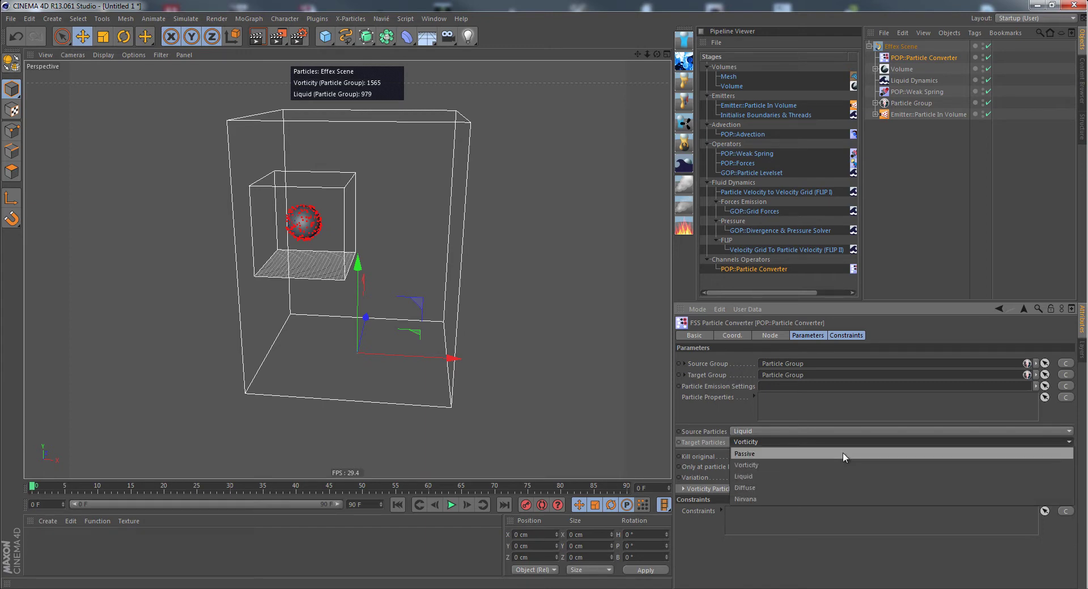
click(838, 498)
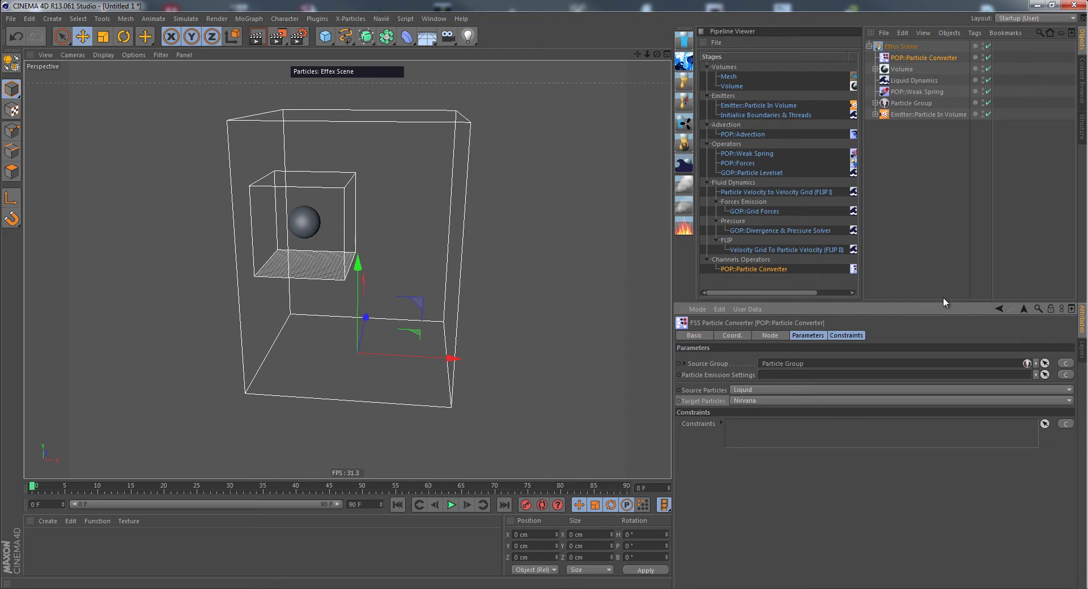
click(1064, 425)
- Add a CS::Volume constraint to the Particle Converter and check its available volumes
mouse_move(1061, 438)
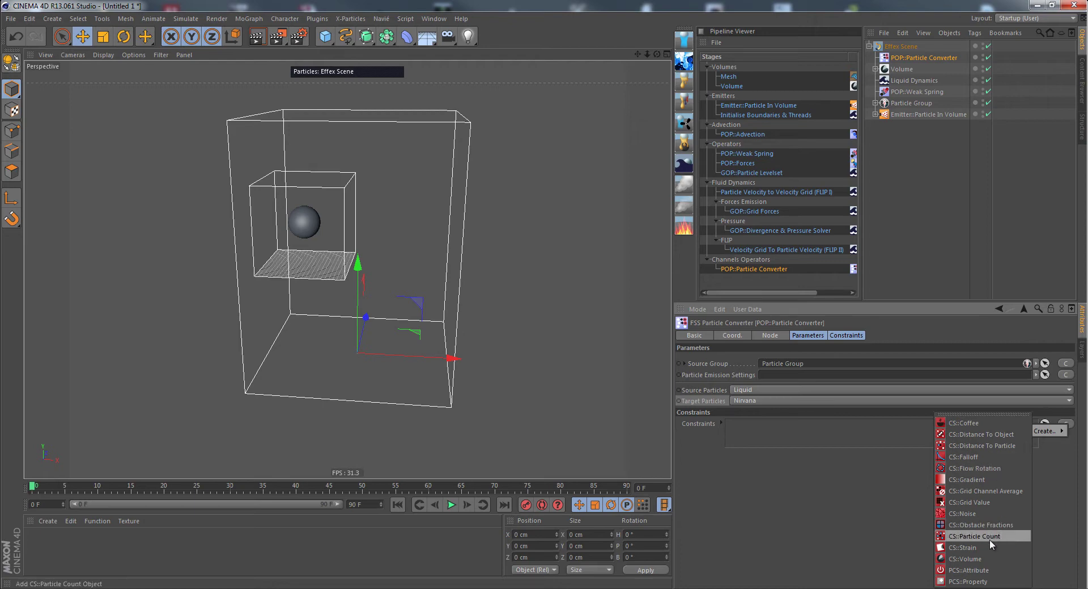
click(985, 558)
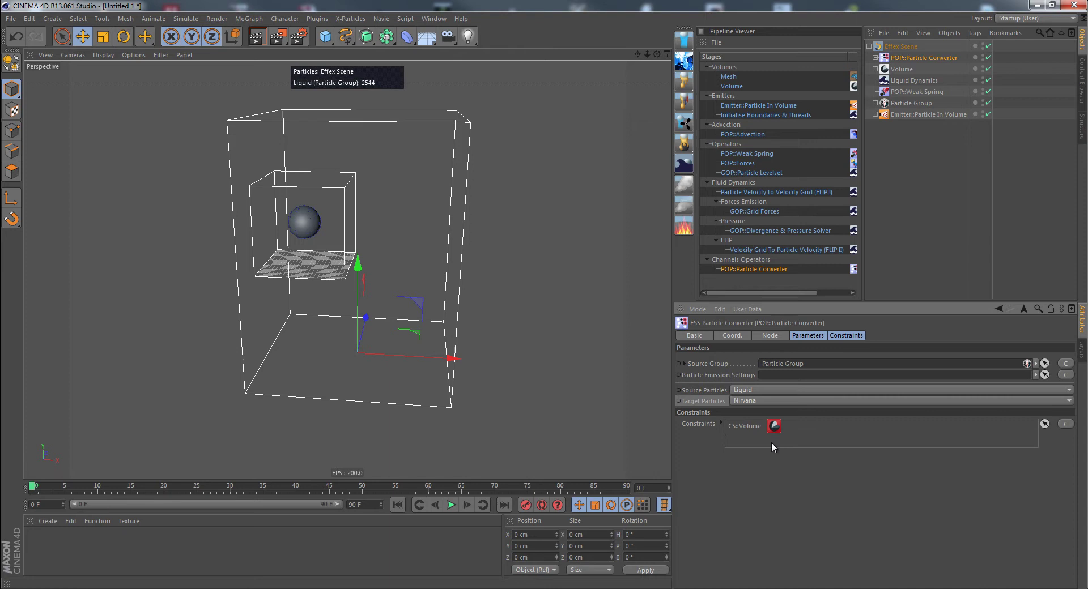
click(755, 428)
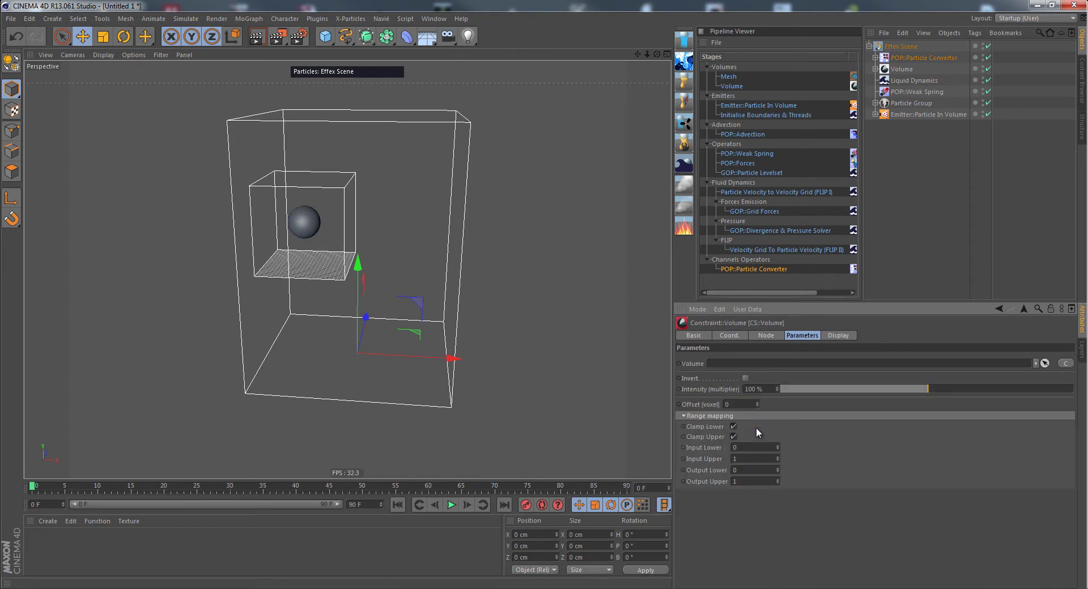
click(1067, 364)
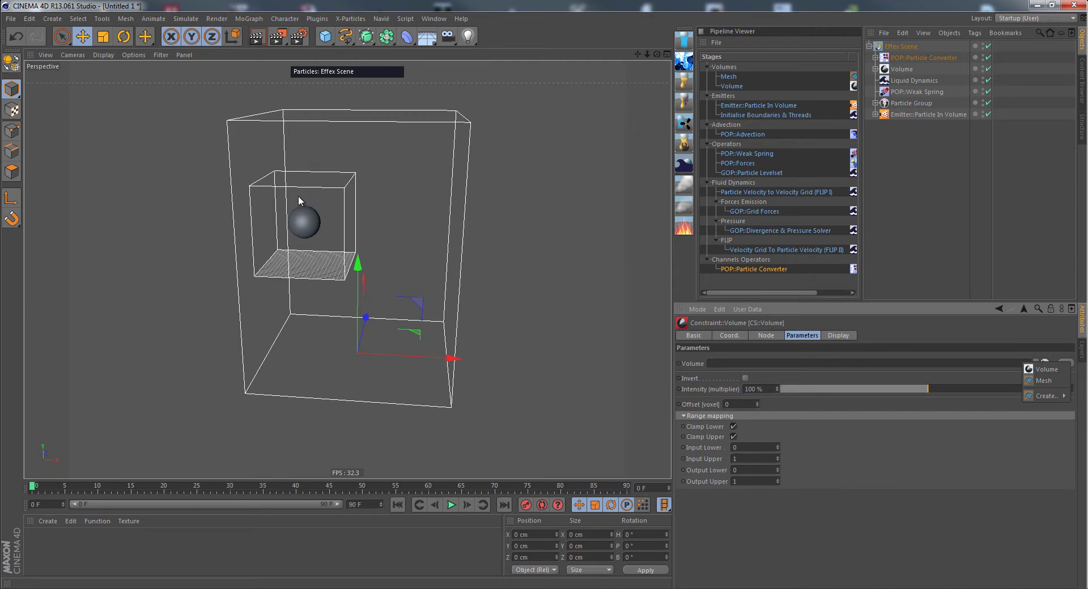
click(893, 69)
- Duplicate Volume as Volume.1, enlarge its sphere to 105.747 cm radius and hide it
click(892, 69)
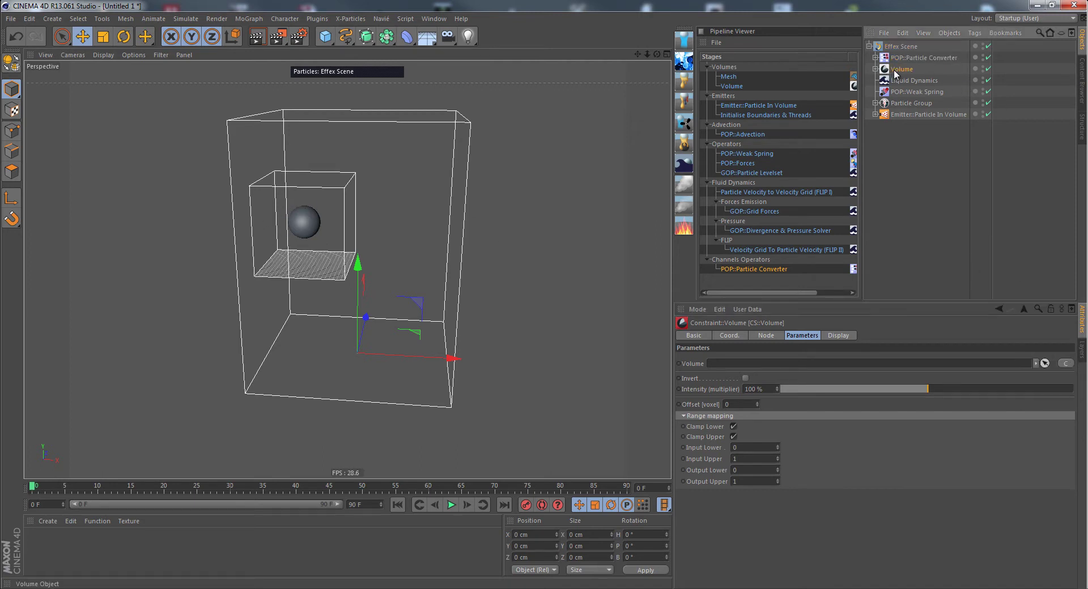
ctrl+drag(907, 74, 915, 80)
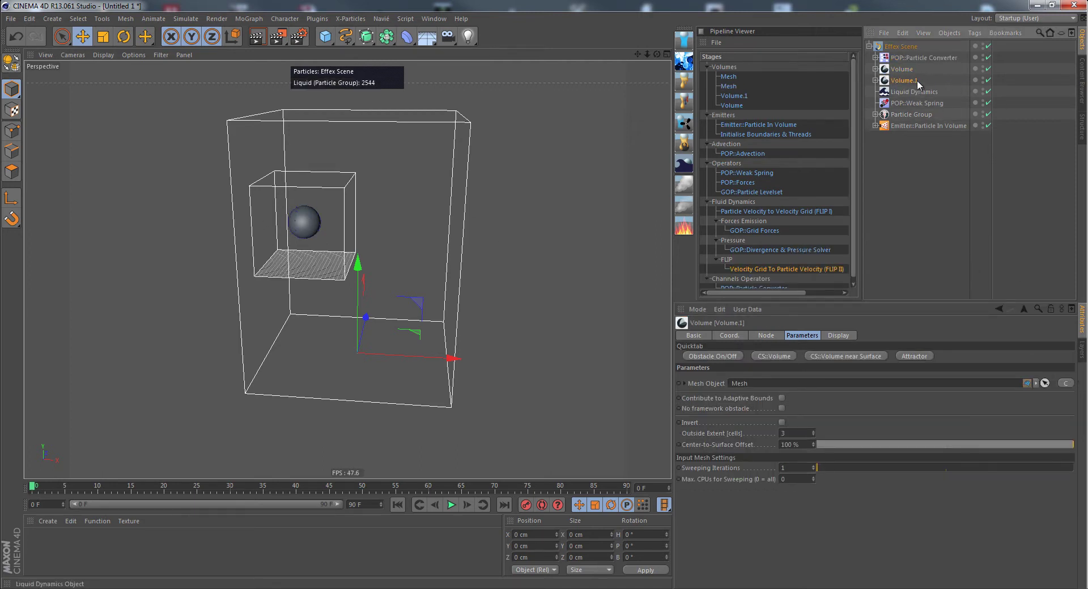
click(876, 80)
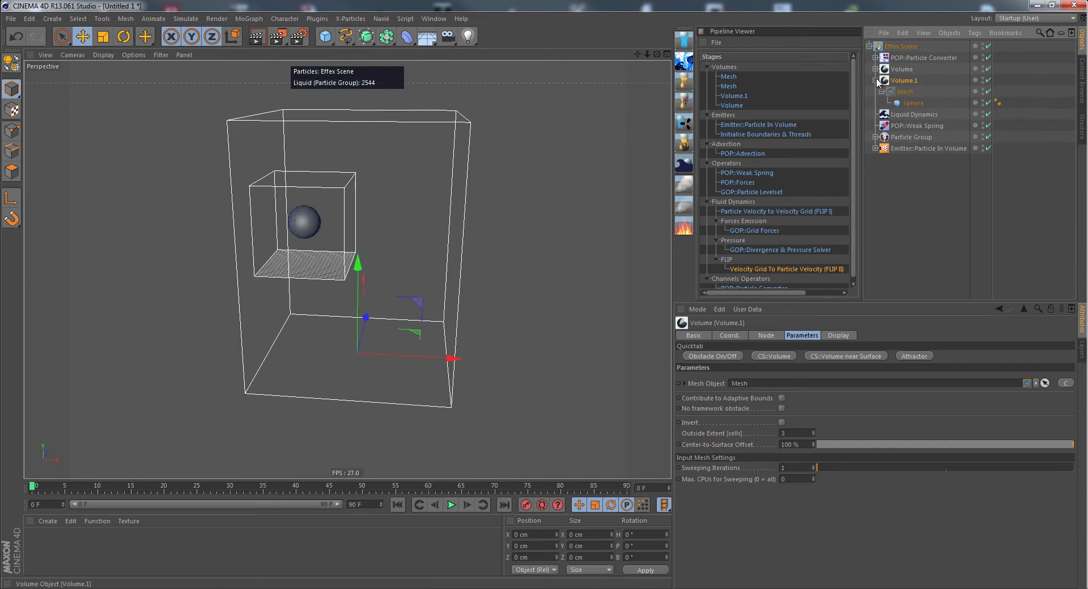
click(912, 104)
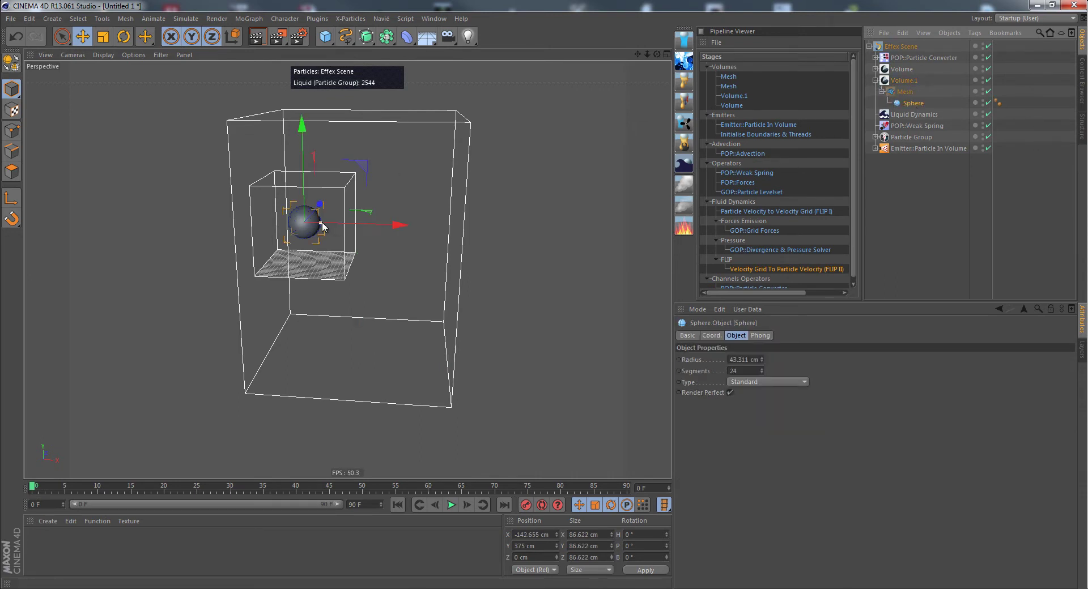
drag(321, 223, 410, 347)
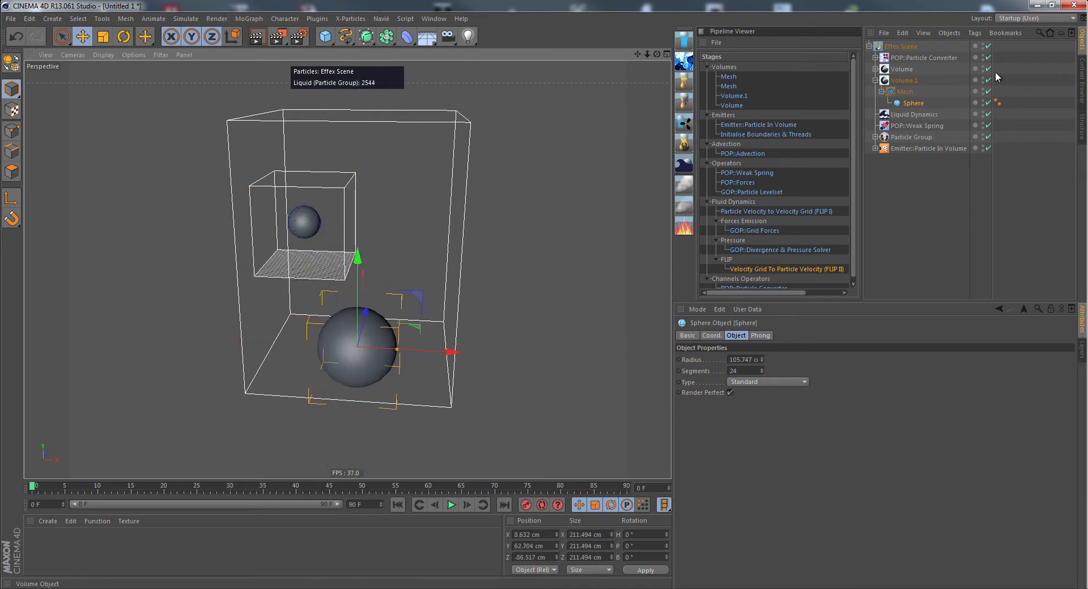
click(983, 102)
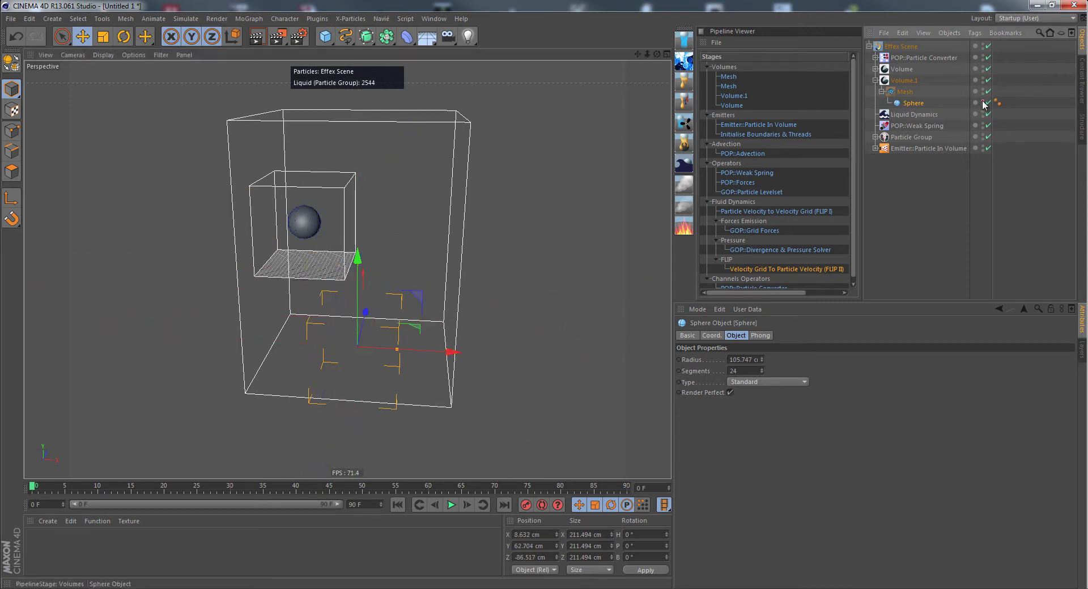
click(982, 102)
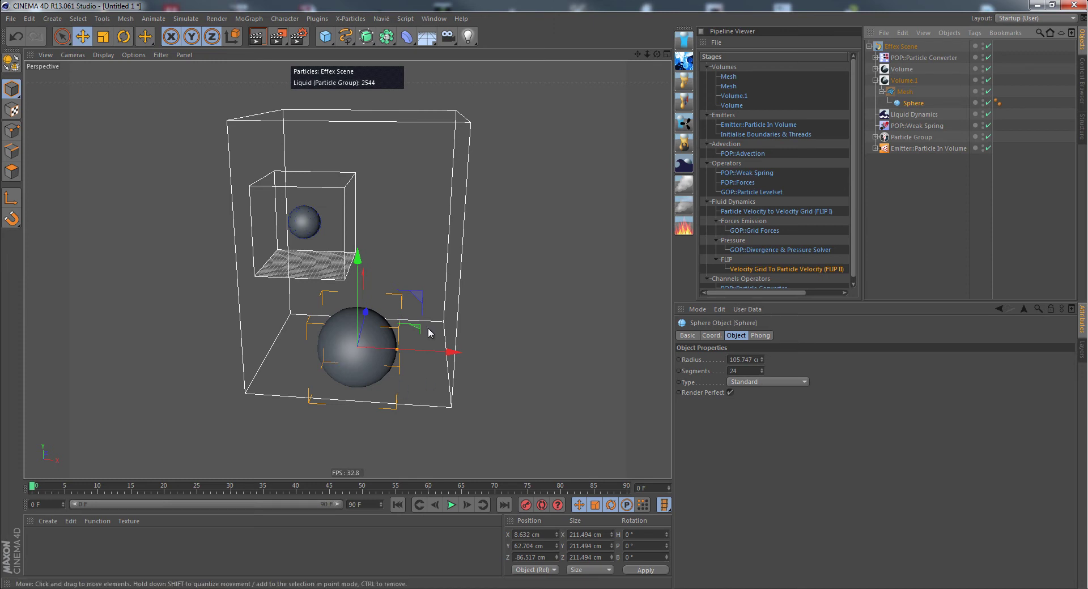
click(983, 102)
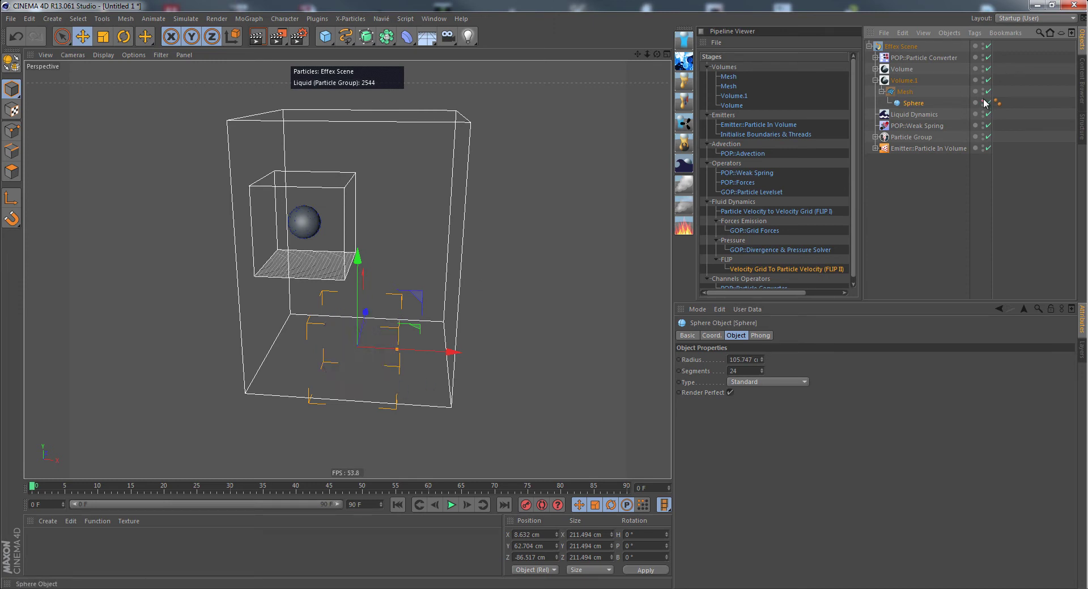
click(907, 58)
- Link the CS::Volume constraint to Volume.1
double_click(742, 425)
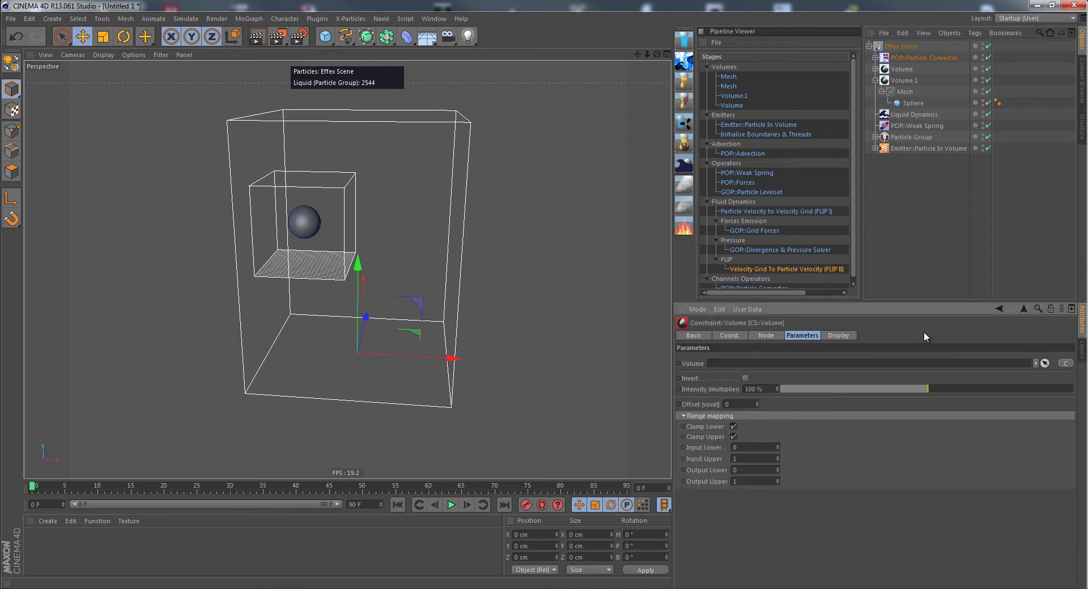
click(875, 57)
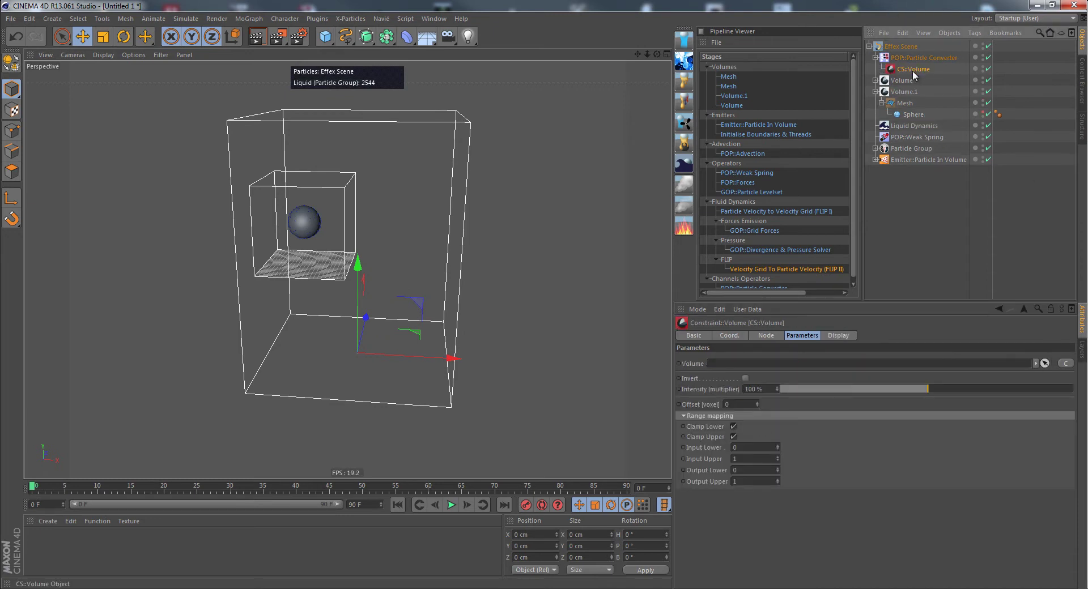
click(1059, 366)
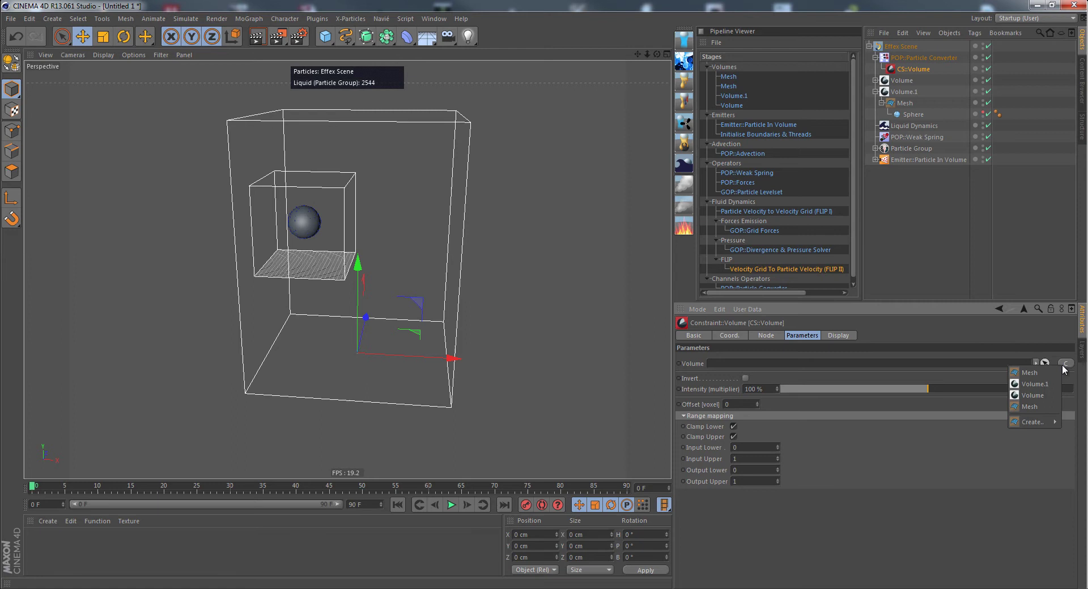
click(1048, 384)
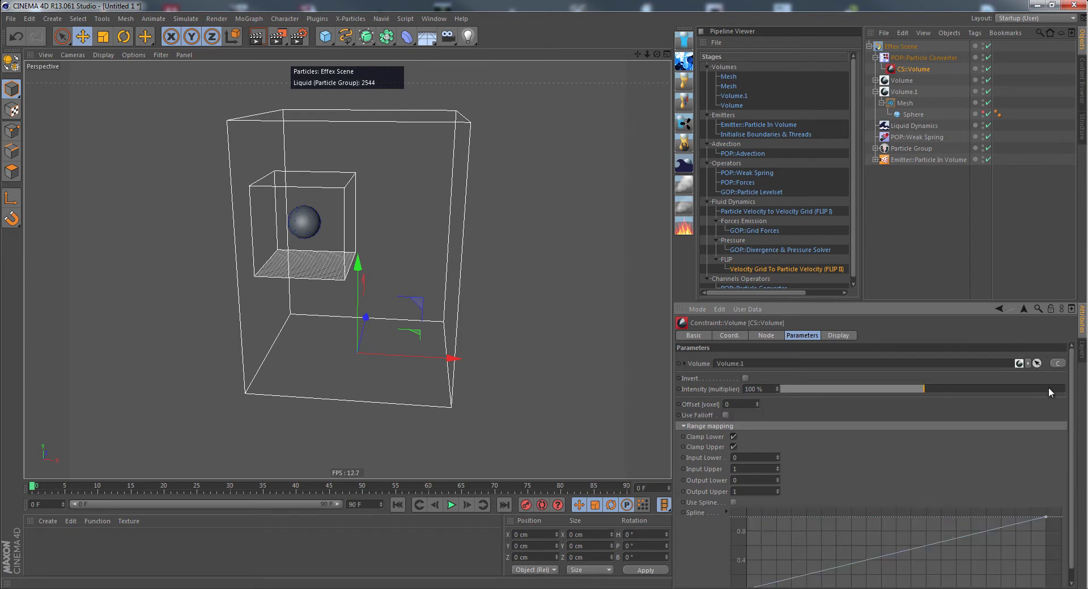
- Play the simulation to frame 78 without adding another constraint to the converter
click(451, 504)
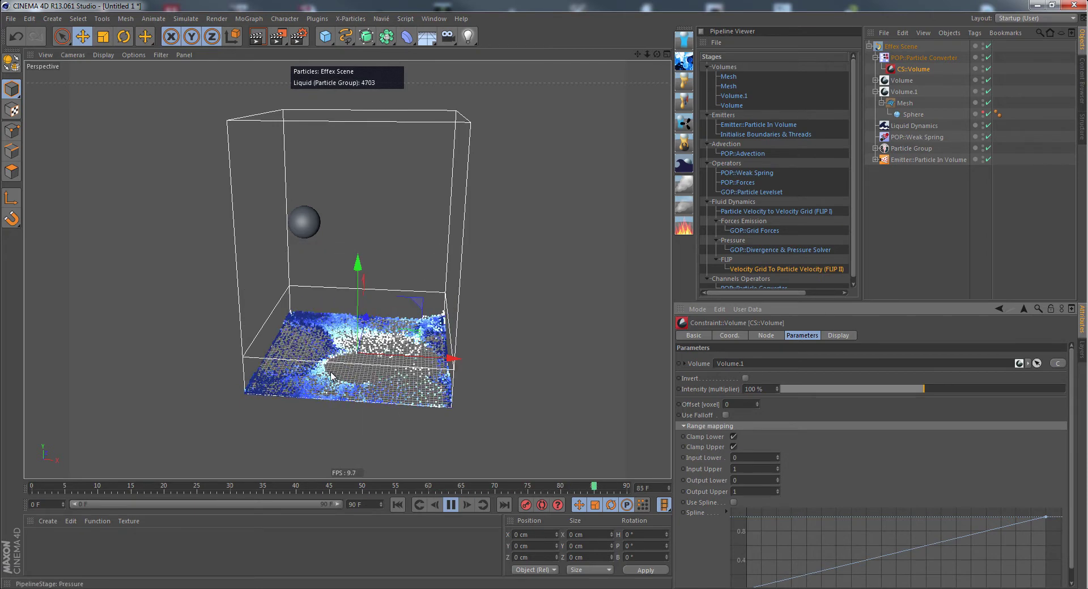
click(933, 57)
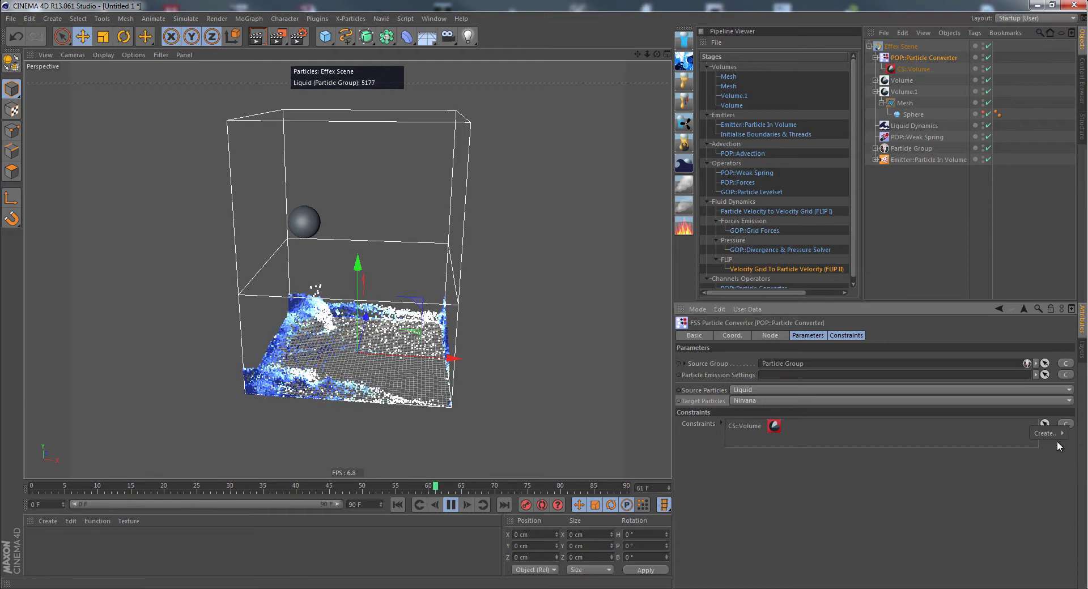
click(1044, 424)
mouse_move(1051, 434)
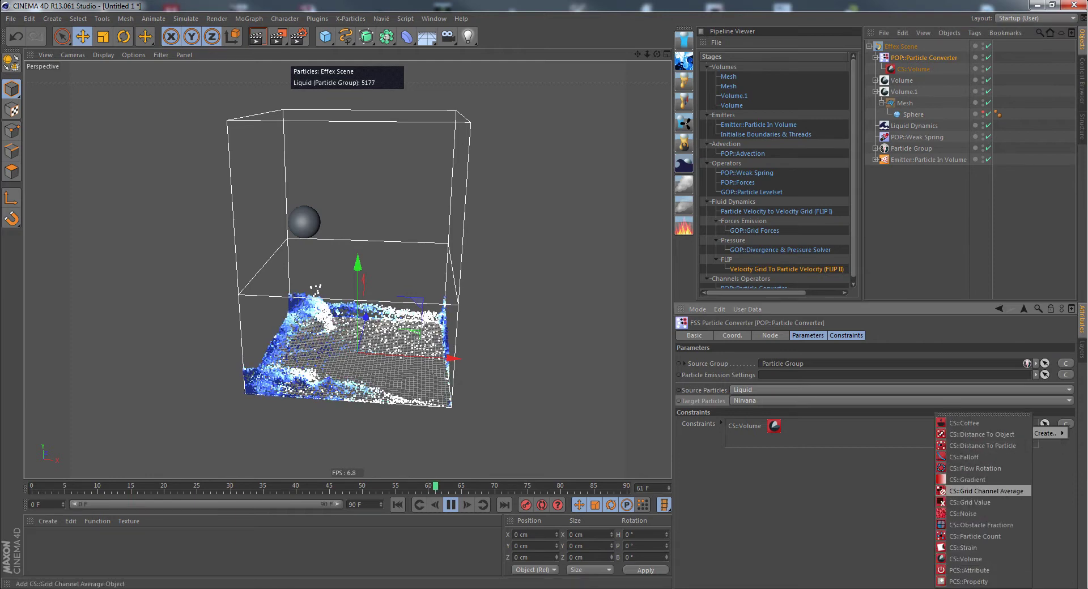
click(1046, 441)
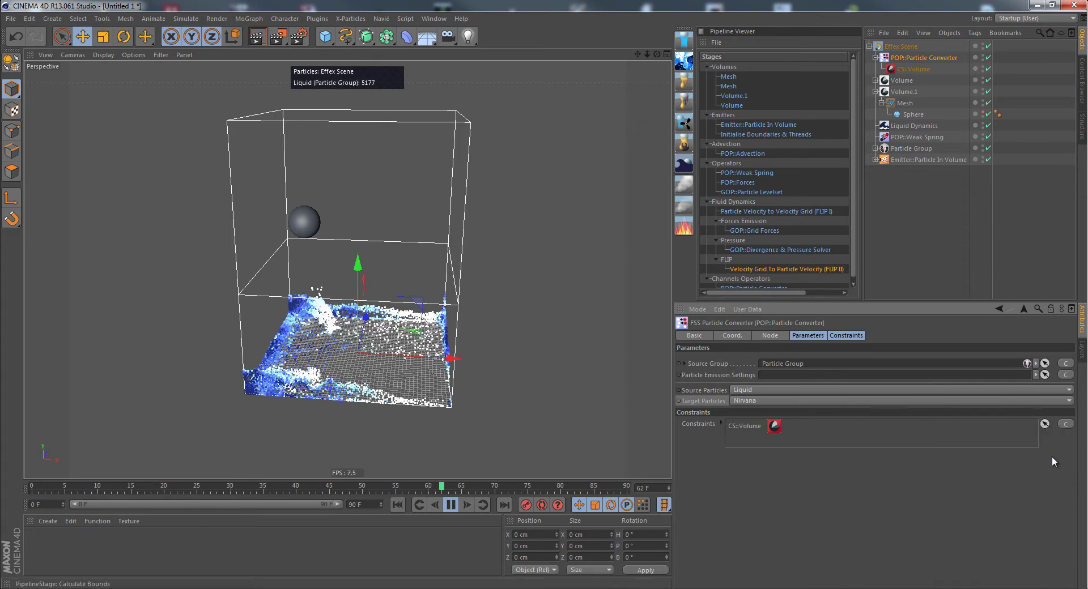
- Rewind to frame 0, delete the CS::Volume constraint and disable Emitter::Particle In Volume
click(449, 505)
click(397, 505)
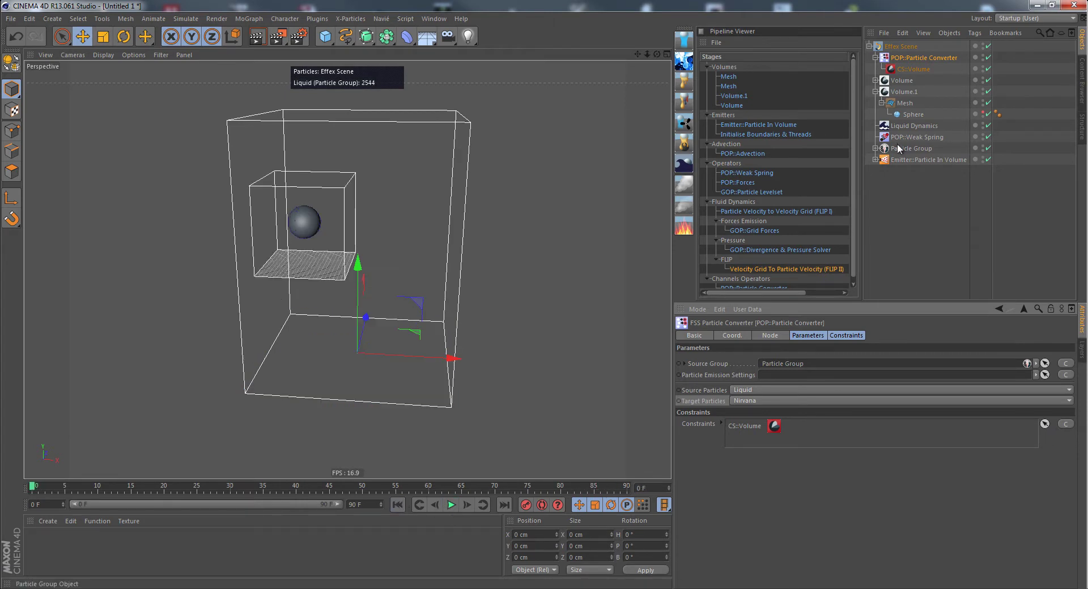
click(924, 68)
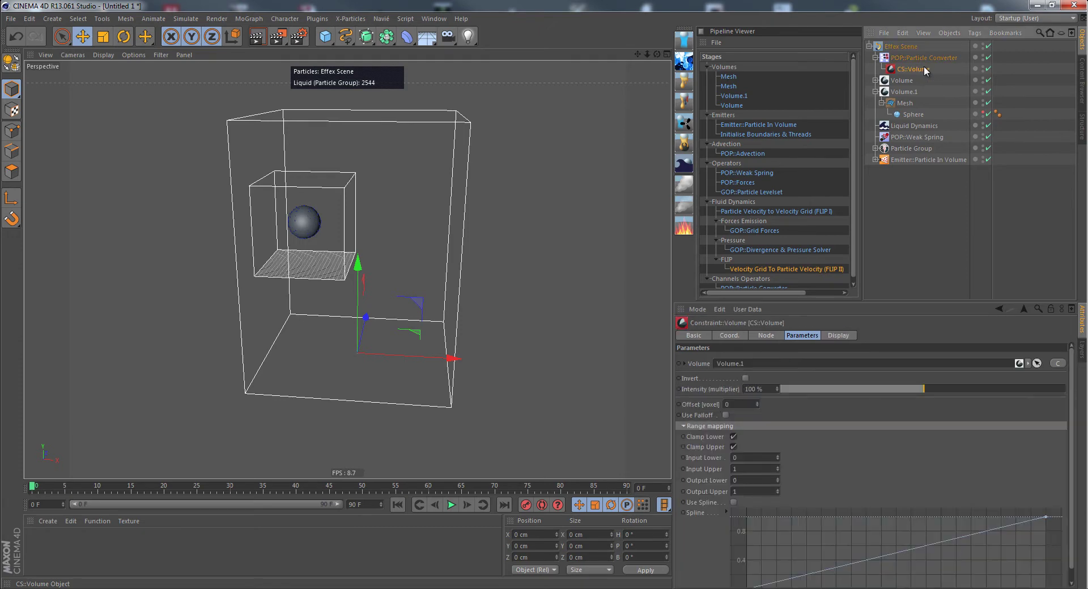
key(Delete)
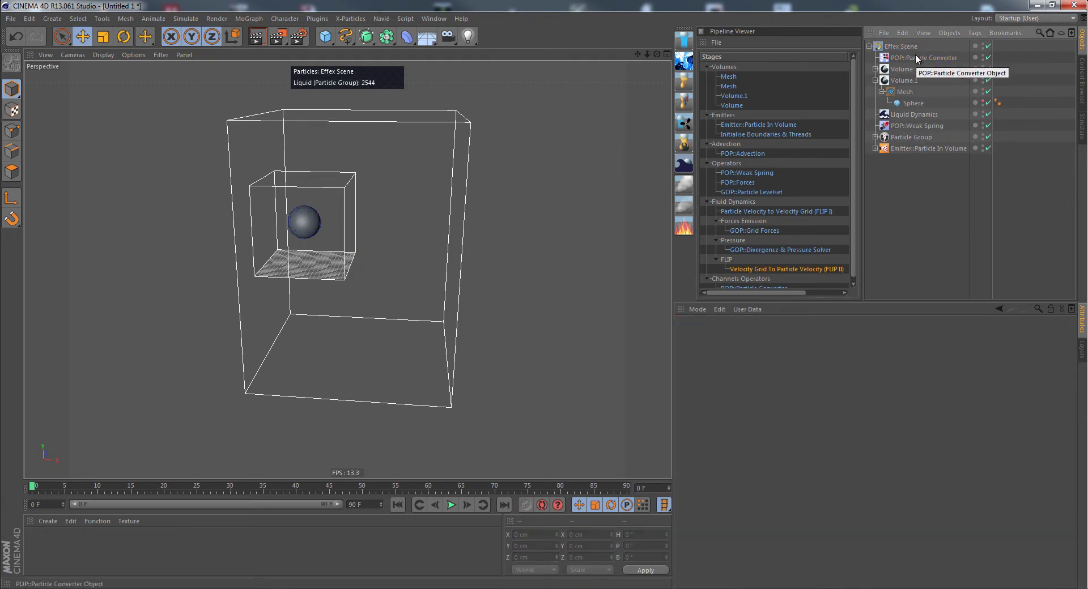
click(915, 56)
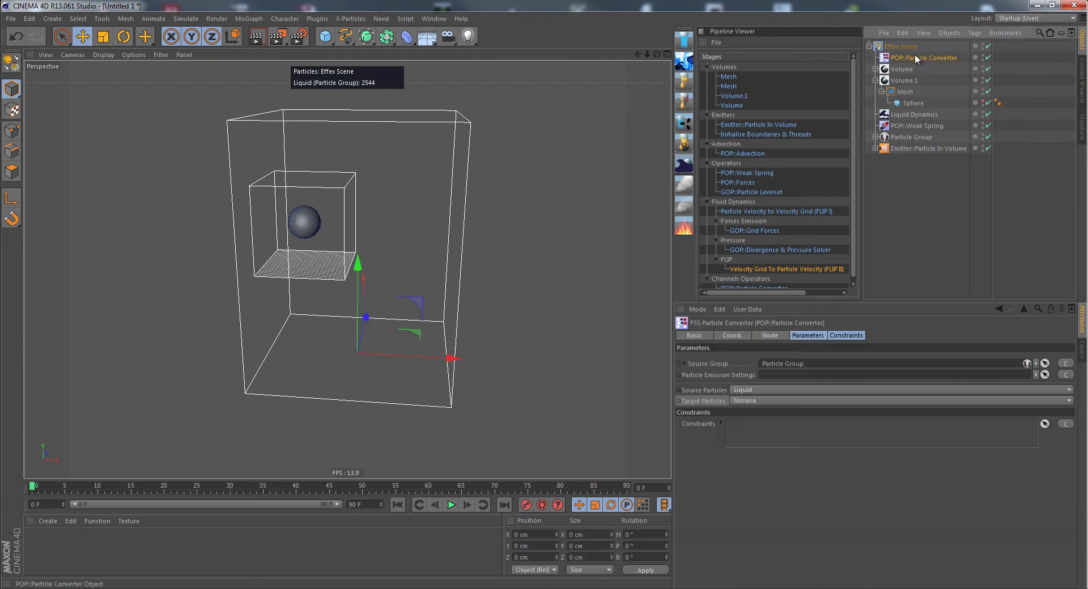
click(988, 147)
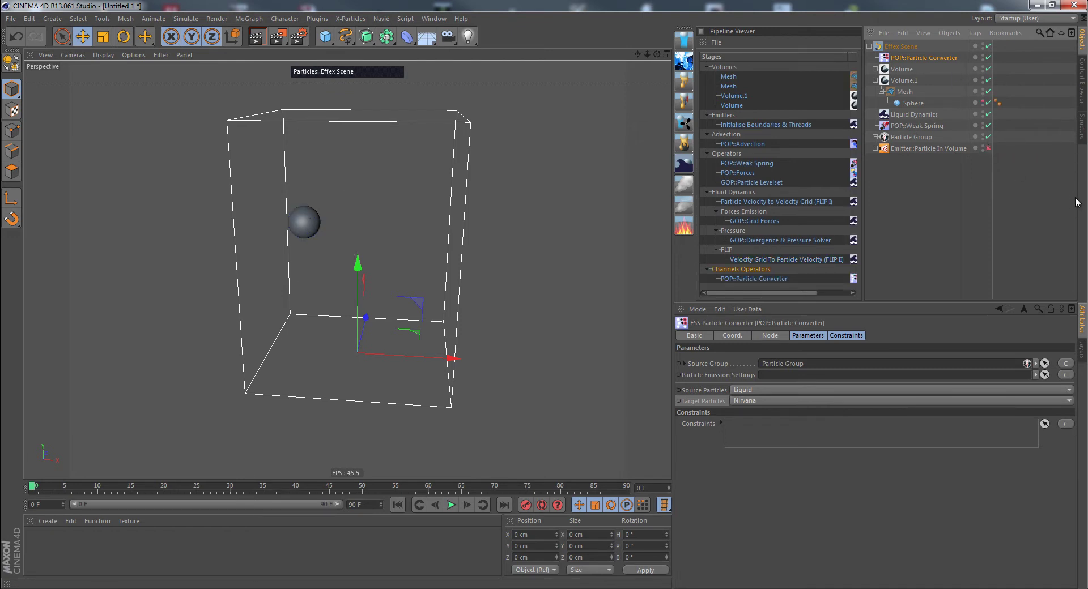
- Add an X-Particles Emitter inside the Effex Scene
click(358, 19)
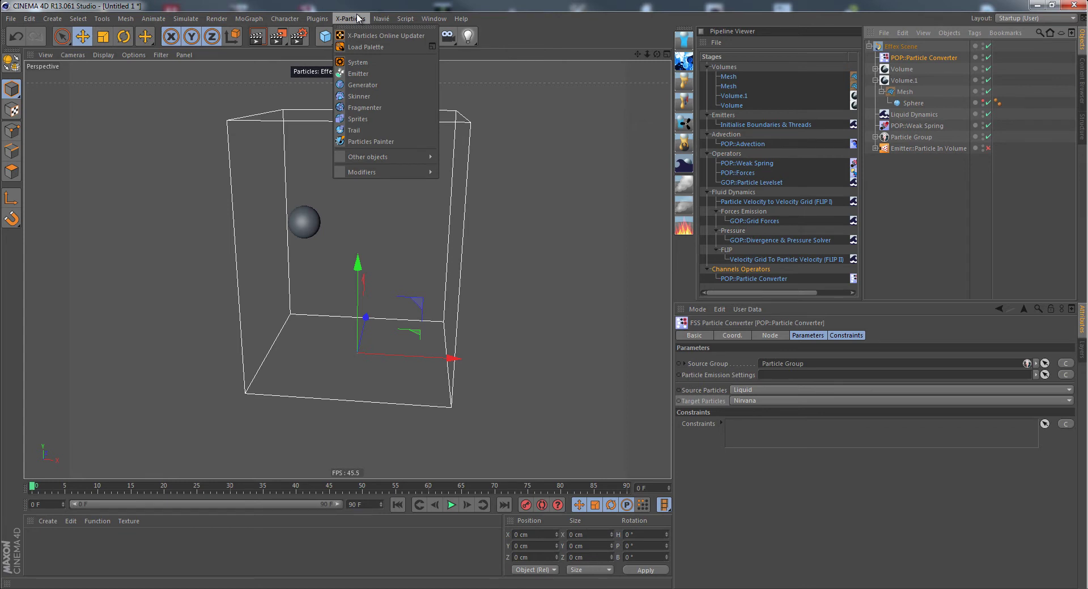
click(358, 74)
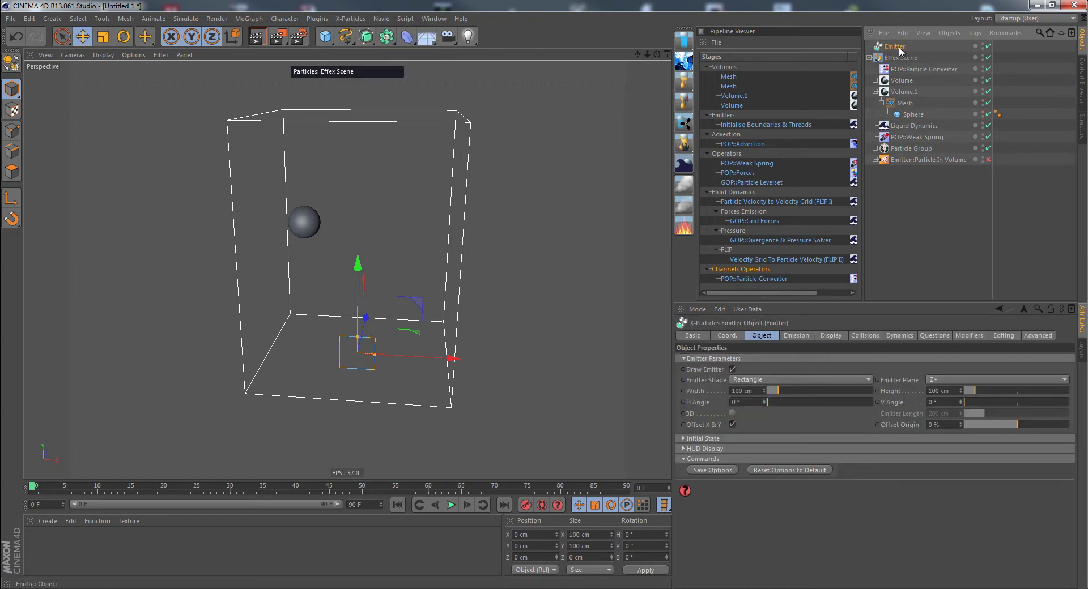
drag(896, 47, 898, 61)
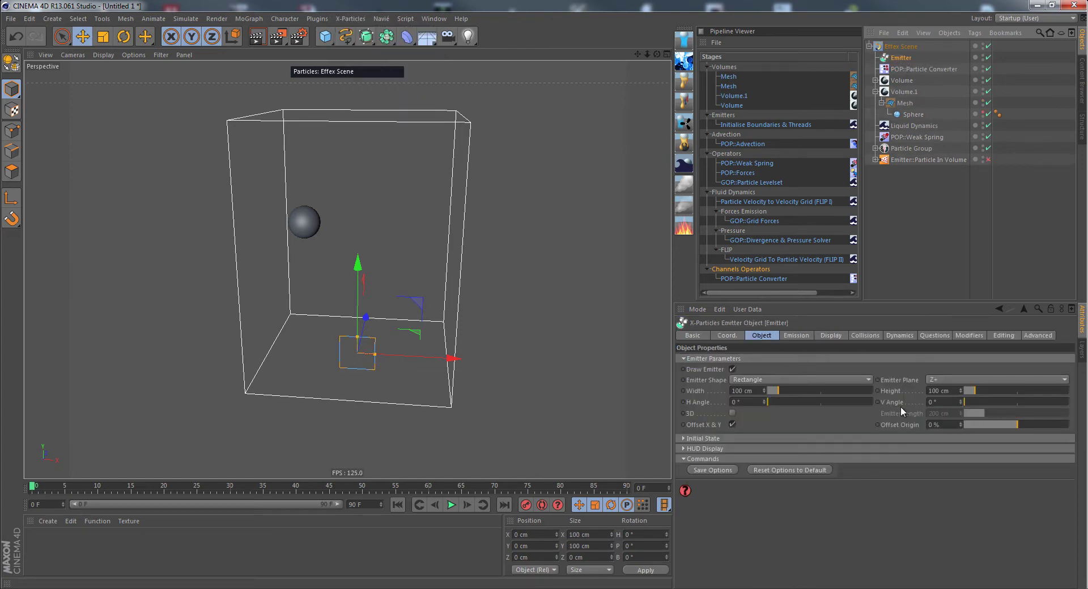
- Raise the emitter, turn it to -89° heading, shift it to X -195.103 cm, and test-play
drag(365, 222, 357, 115)
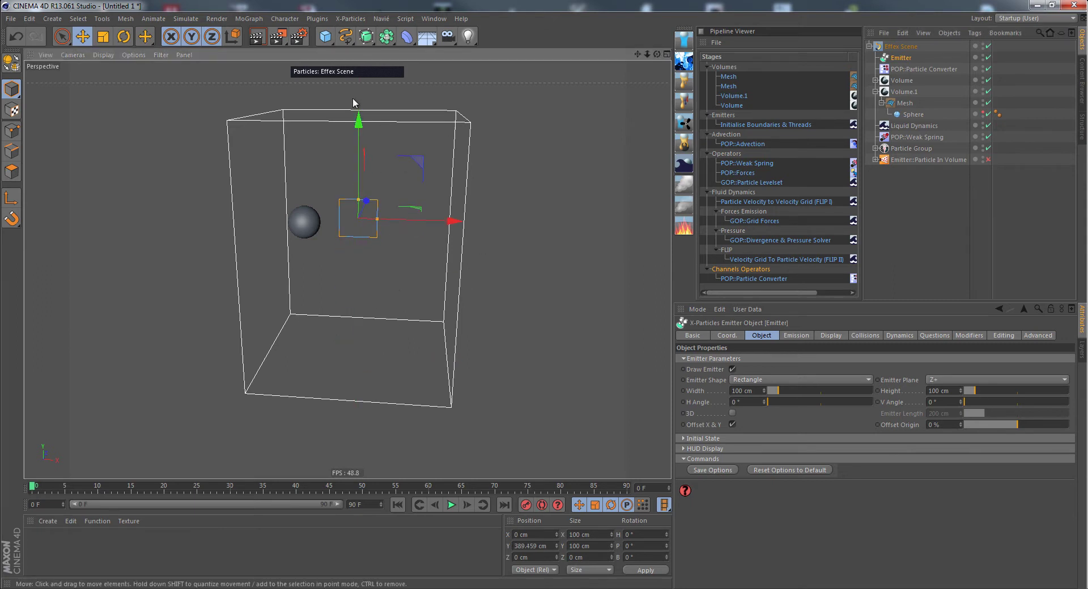
click(126, 38)
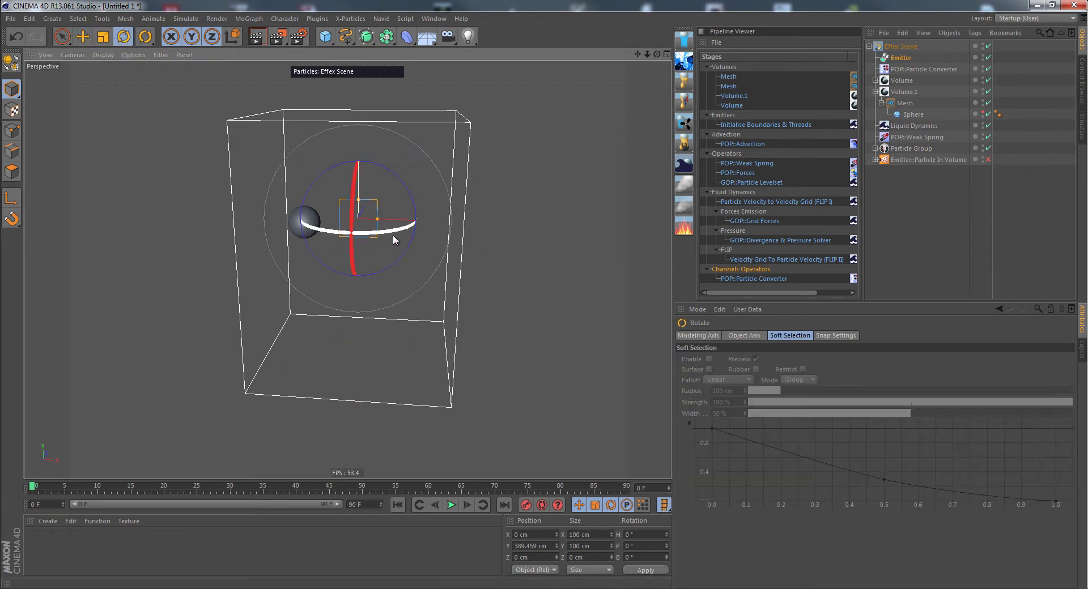
drag(392, 235, 181, 244)
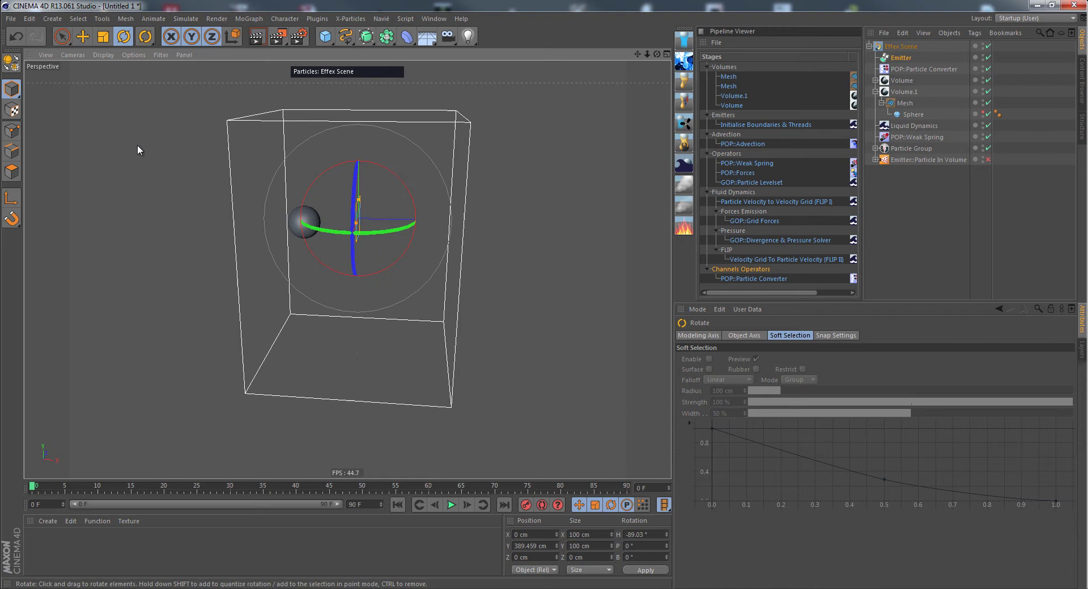
click(83, 36)
drag(451, 231, 378, 222)
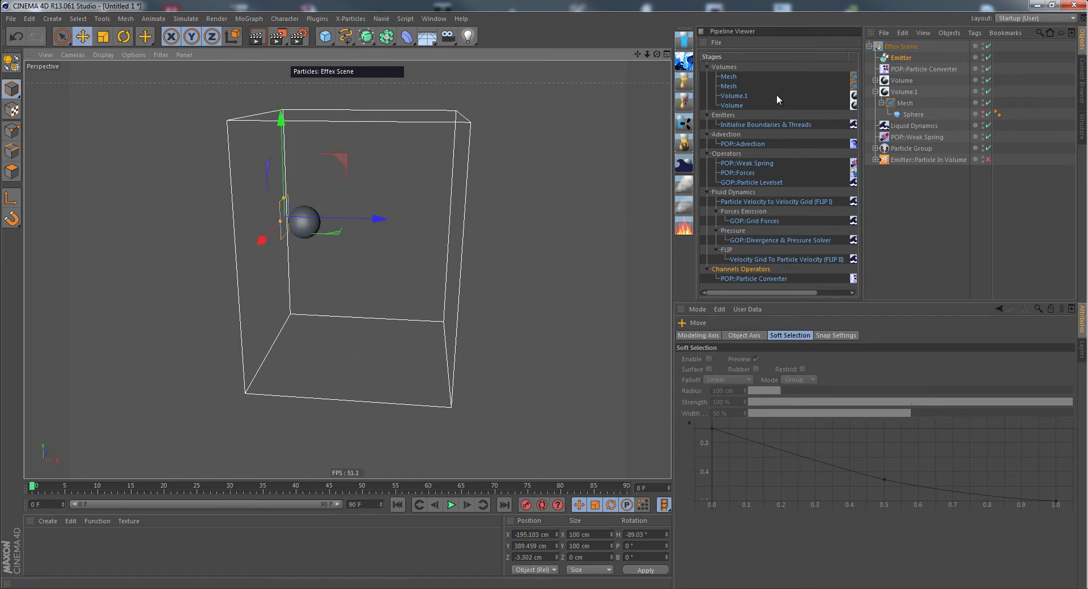
click(450, 505)
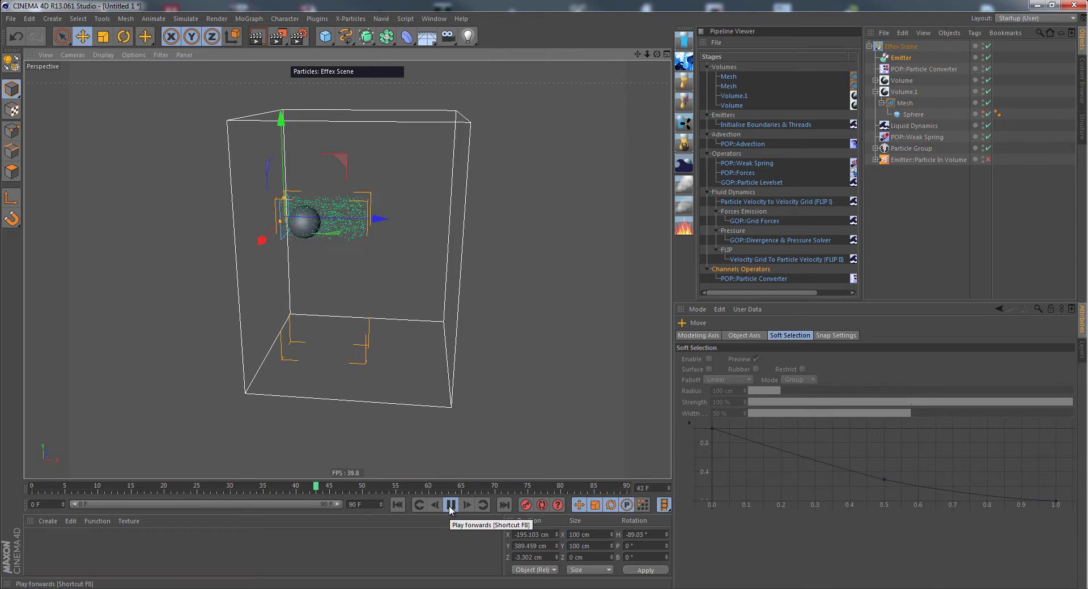
click(450, 506)
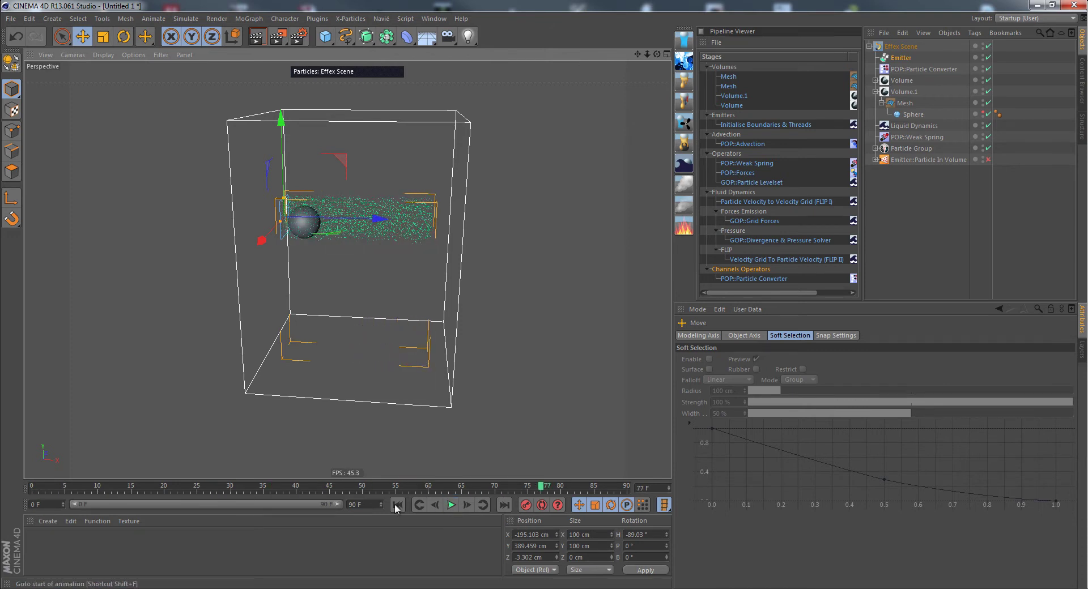
click(402, 505)
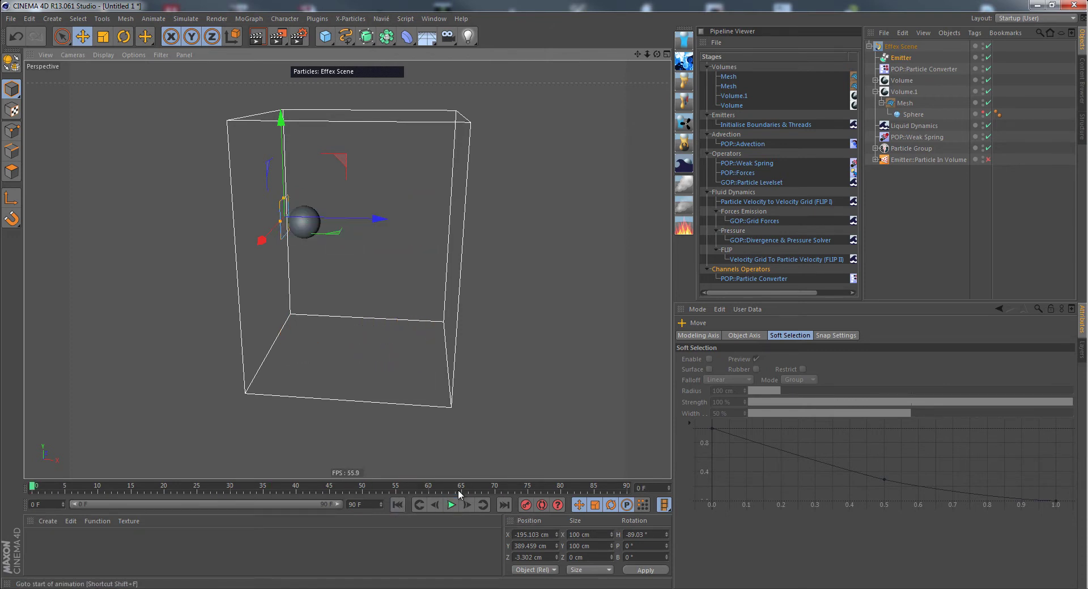
- Make the converter take the Emitter as its source group and output Liquid particles
click(922, 72)
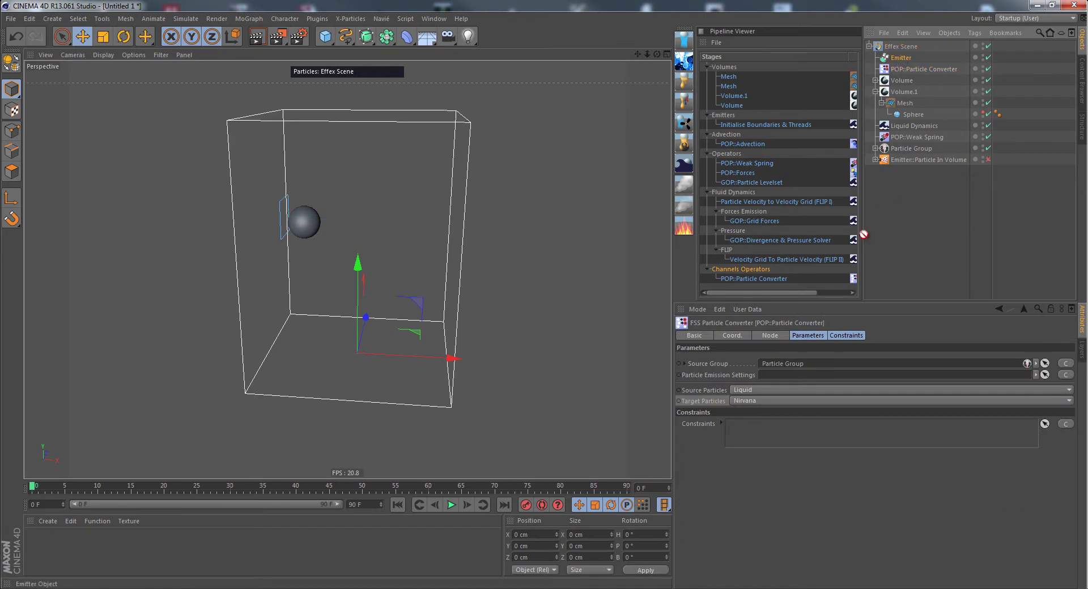
drag(807, 365, 806, 363)
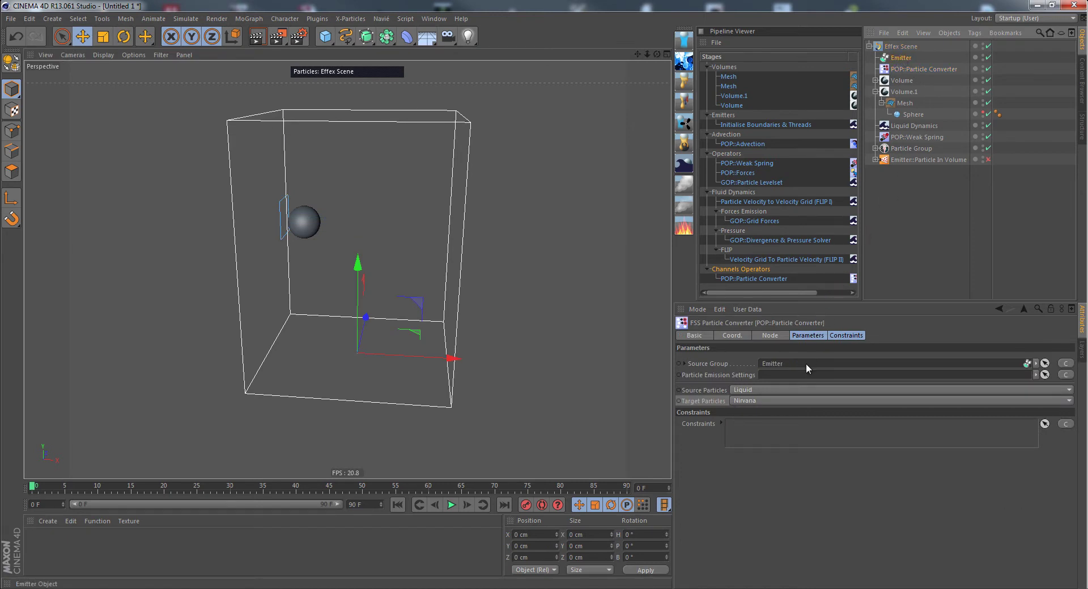
click(771, 401)
click(775, 433)
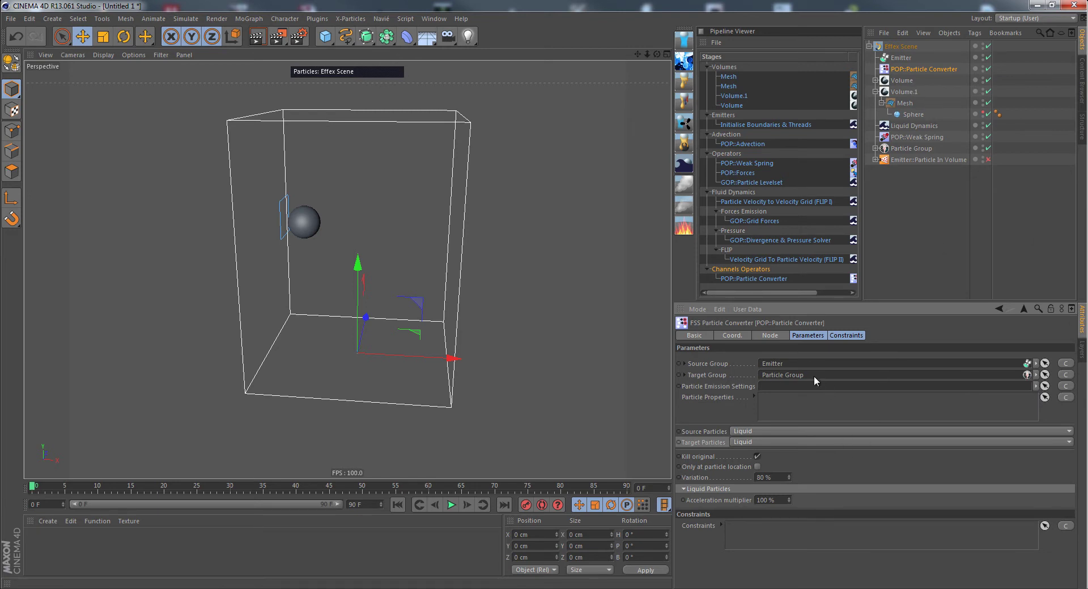
- Play and replay the simulation to check the conversion, then rewind to frame 0
click(451, 505)
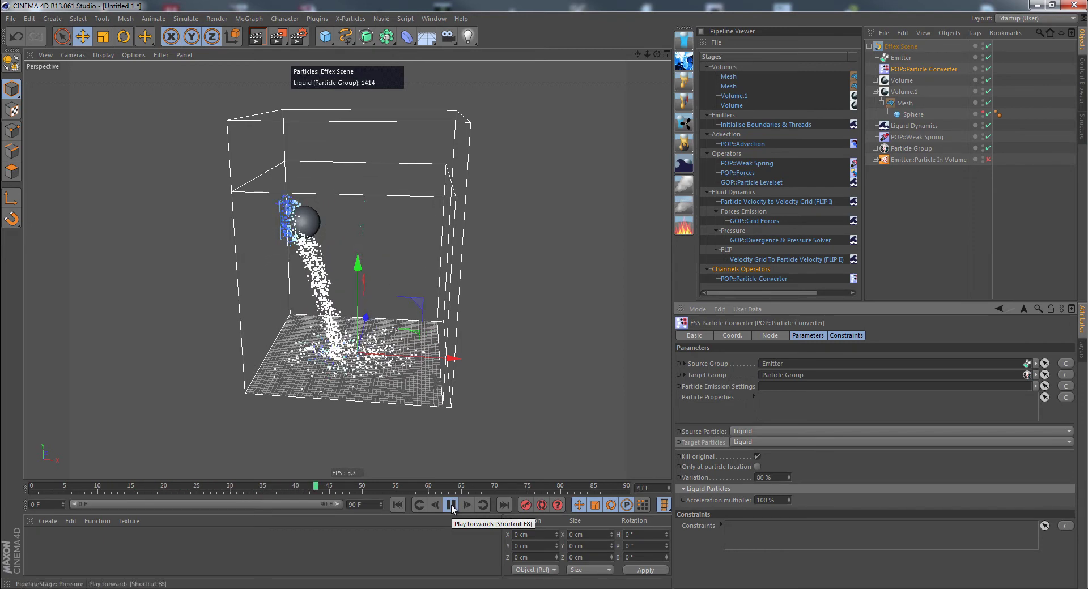
click(397, 505)
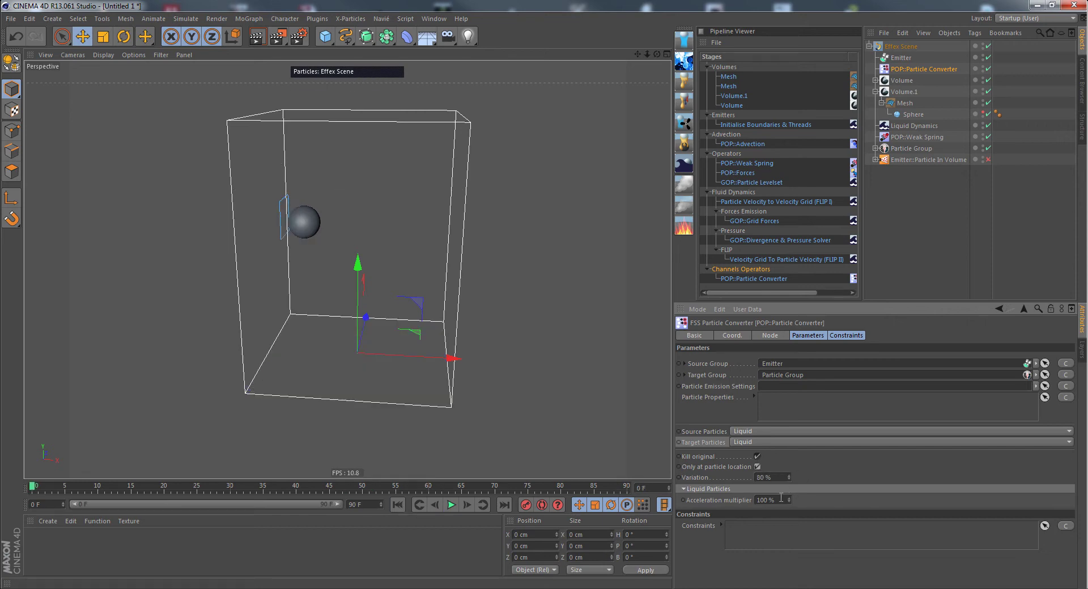
click(452, 504)
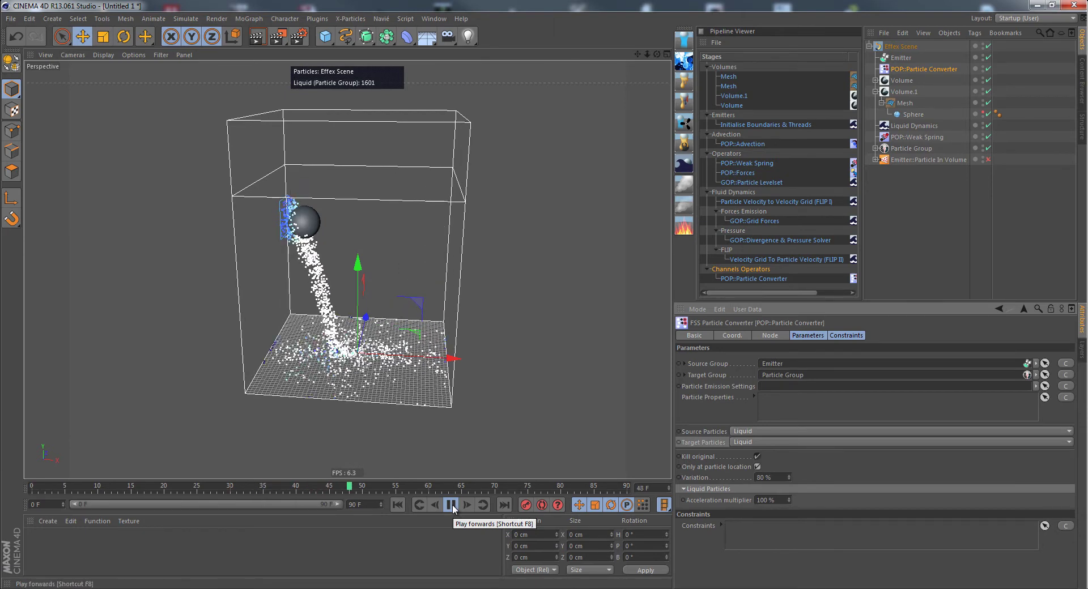
click(452, 505)
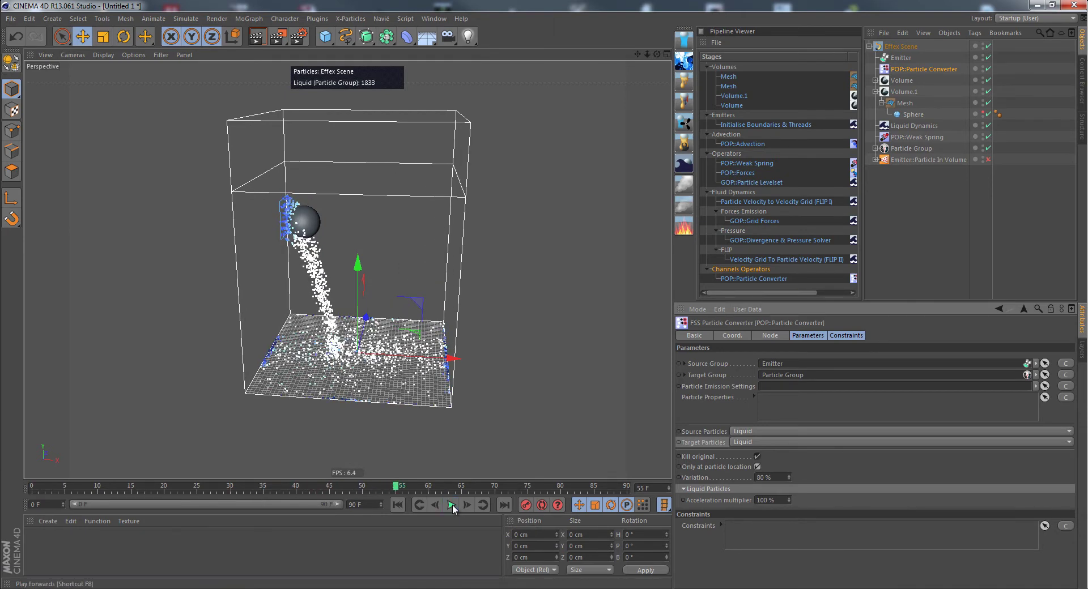
click(398, 505)
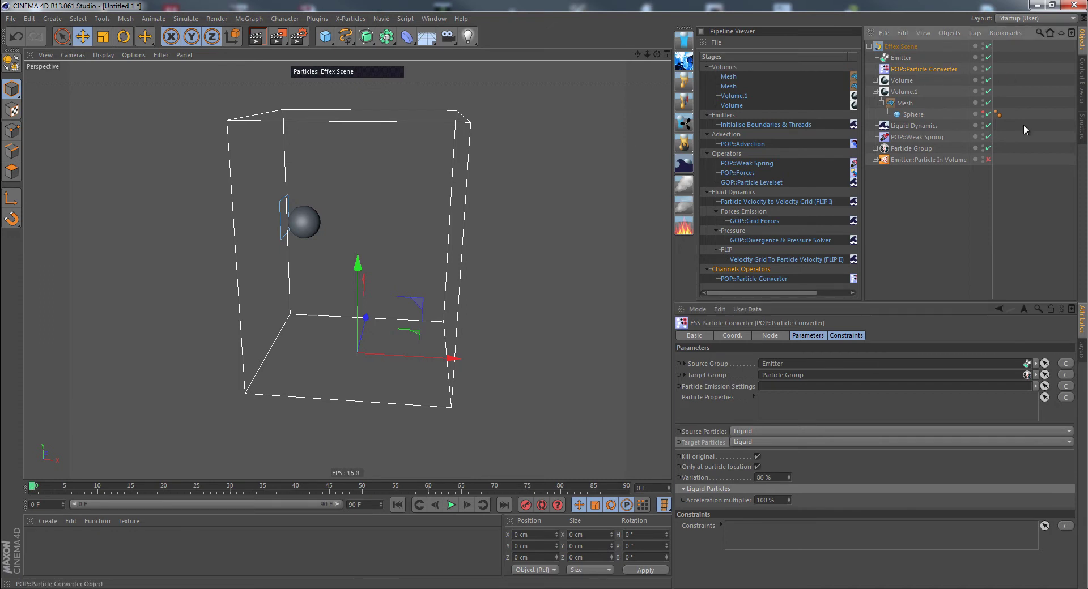
- Create a CS::Volume constraint from Volume.1
click(874, 81)
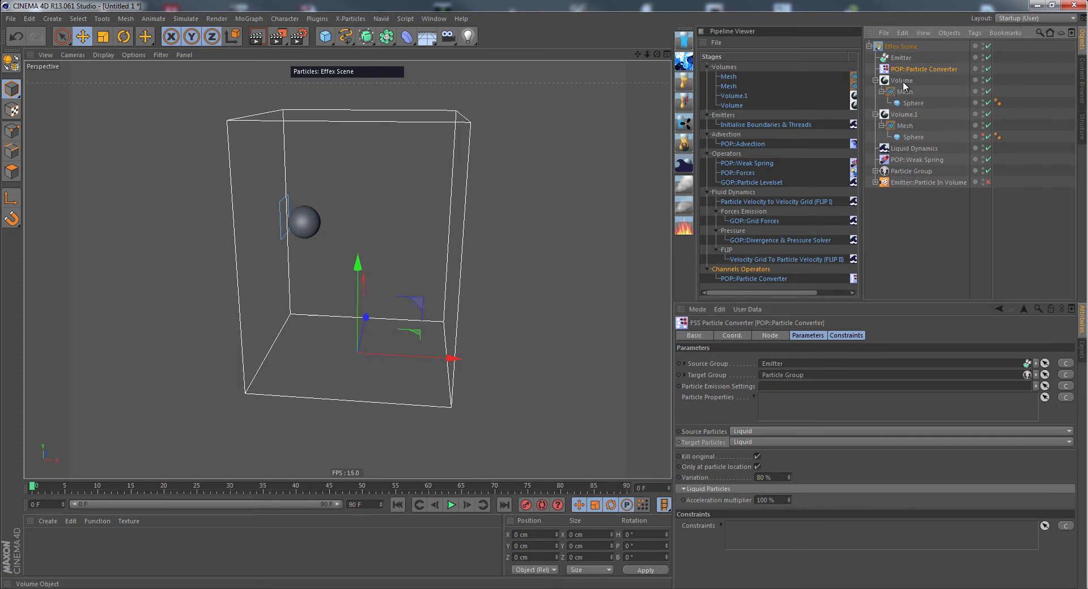
click(875, 81)
click(883, 81)
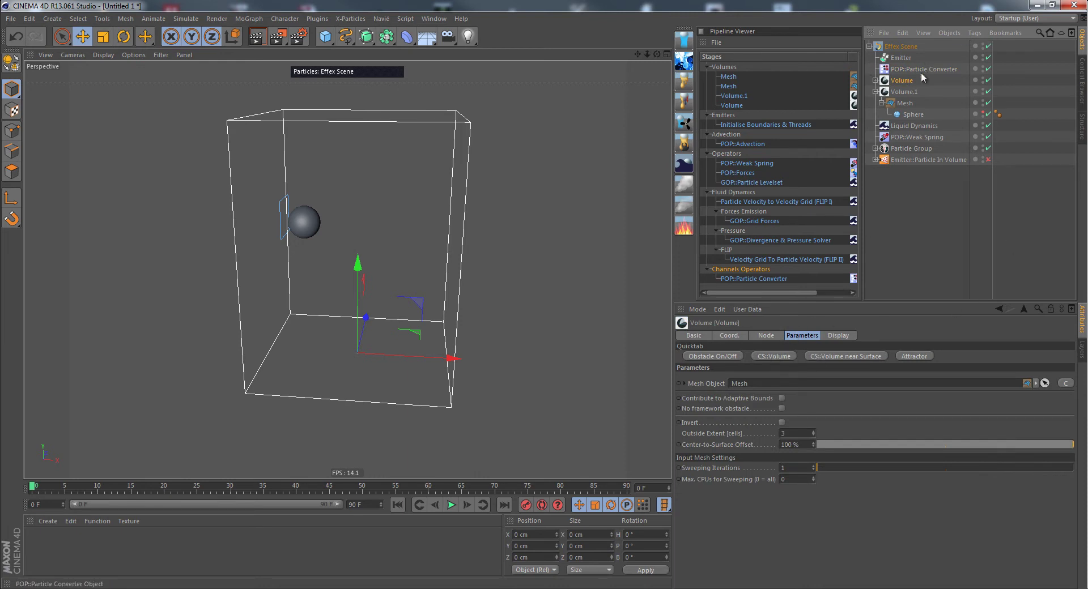
click(904, 92)
click(875, 92)
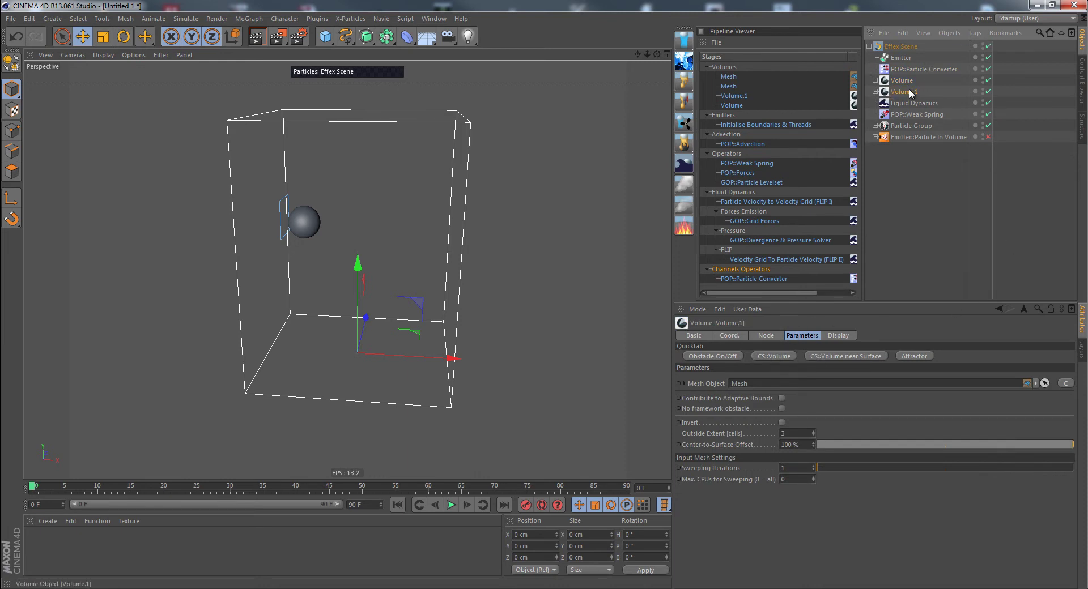
click(780, 356)
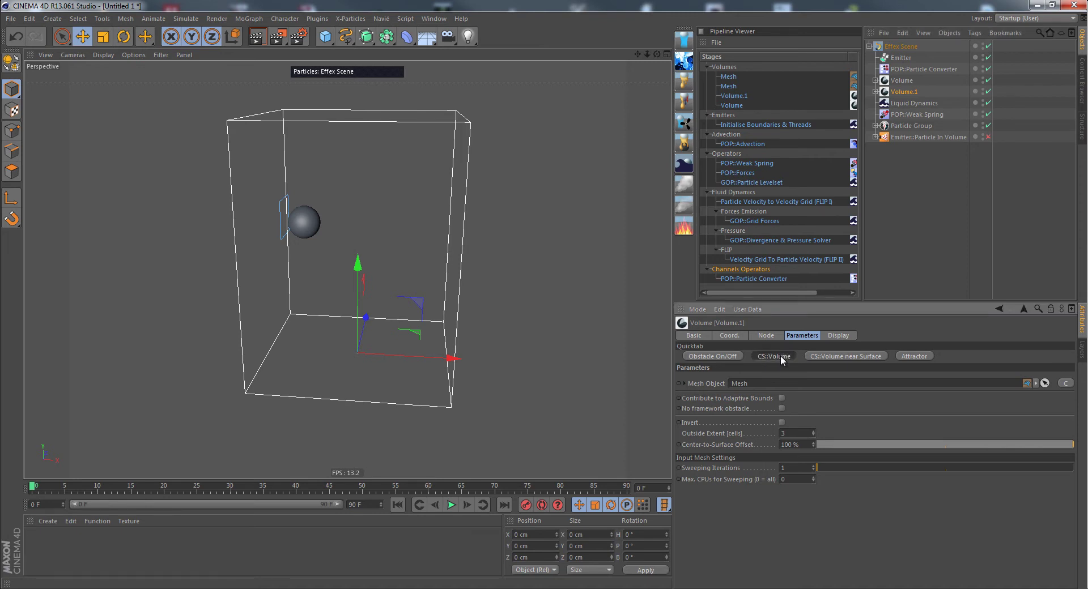
- Add the new CS::Volume to the Particle Converter's Constraints list
click(918, 104)
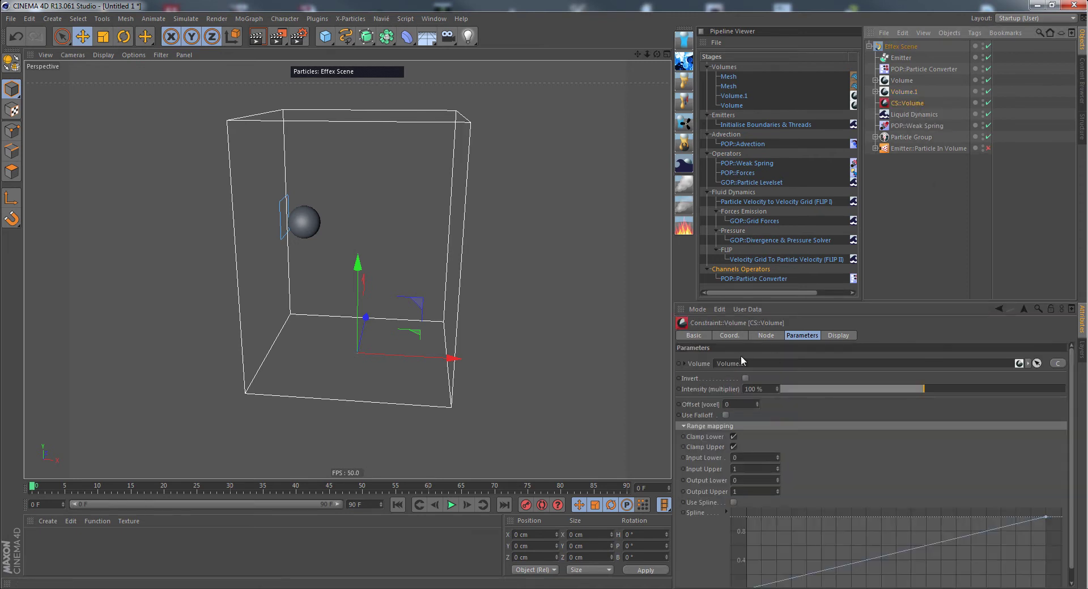
drag(905, 103, 911, 229)
drag(818, 541, 818, 541)
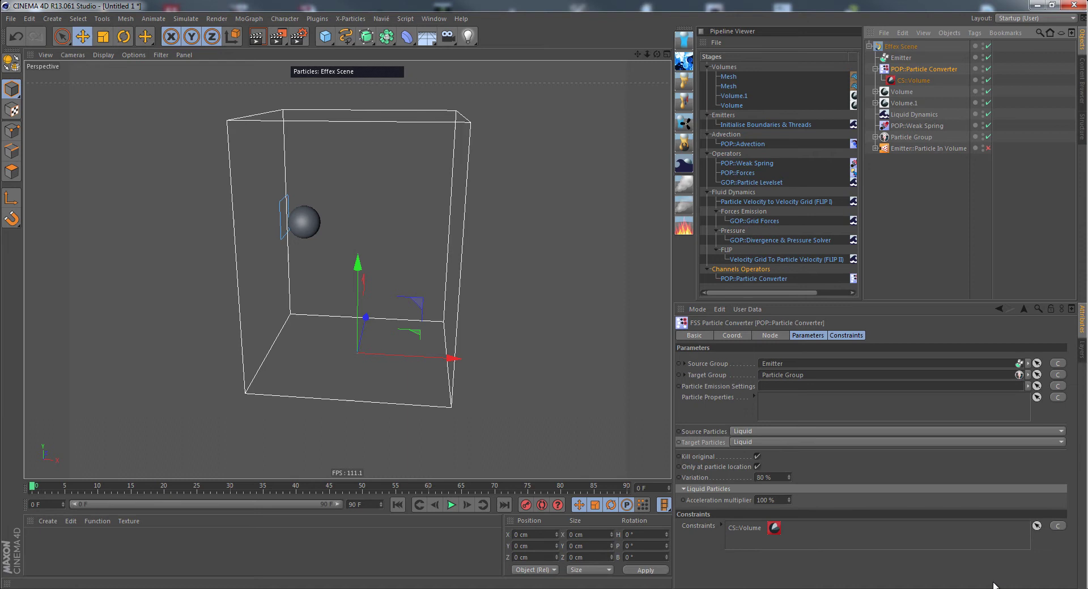
- Resize the sphere inside Volume.1 and briefly play the simulation
click(875, 103)
click(913, 126)
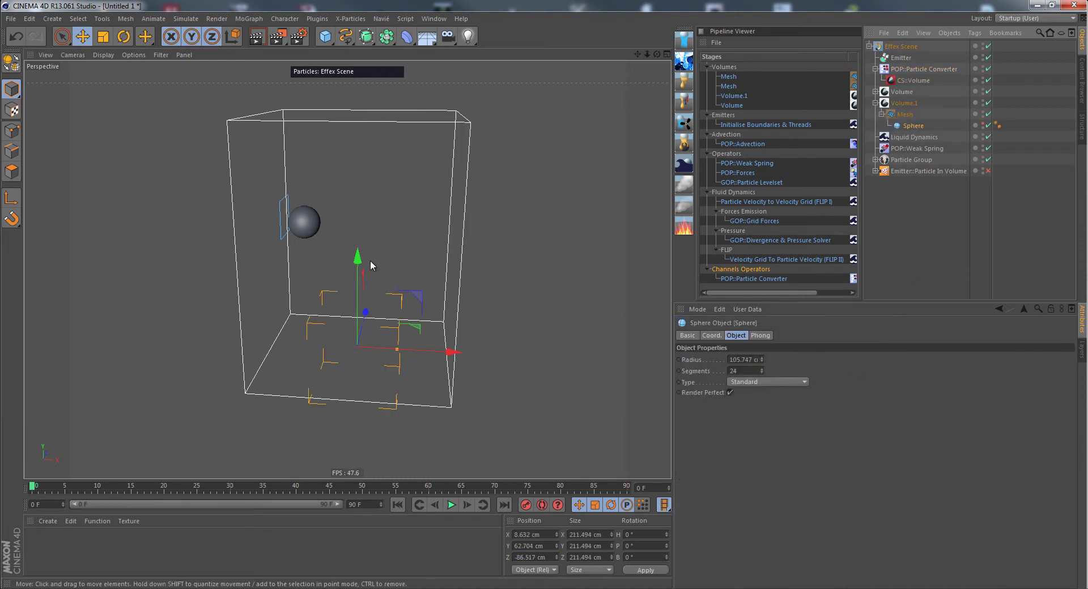
drag(358, 257, 389, 133)
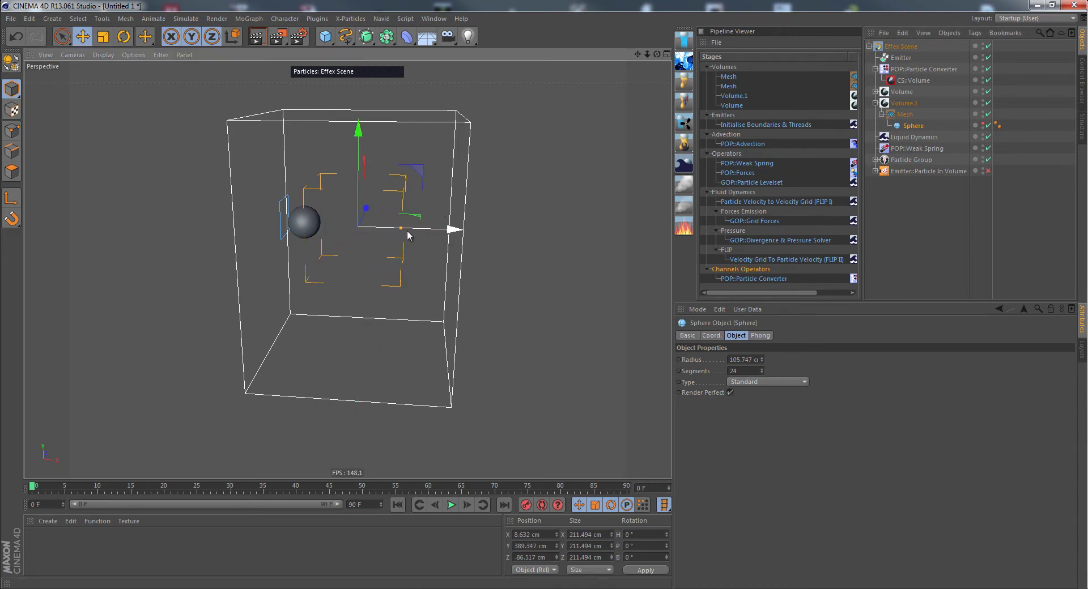
click(451, 505)
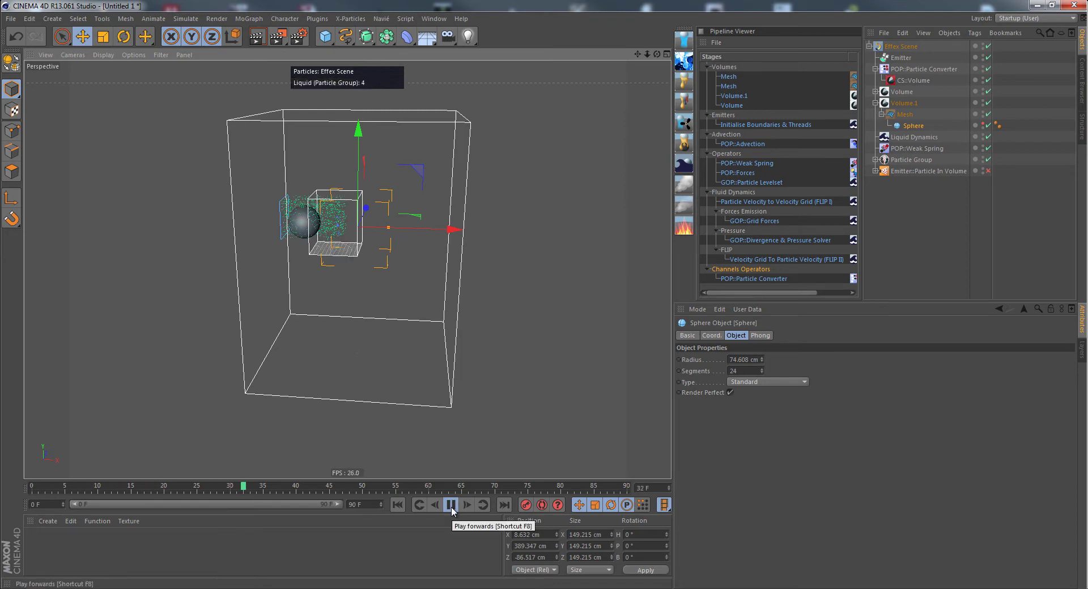
click(451, 505)
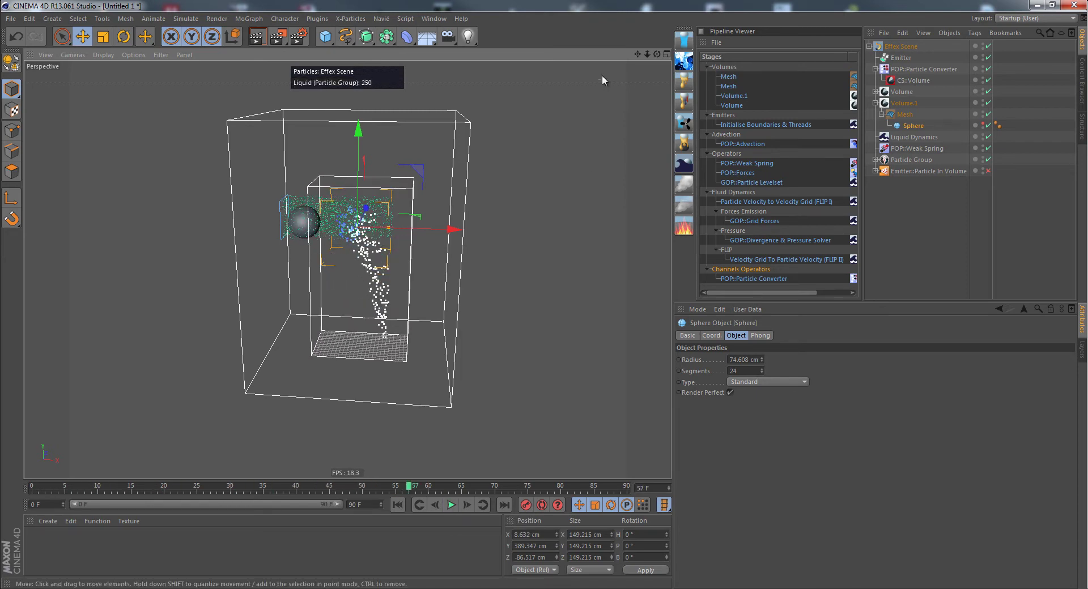
- Move the sphere along Z toward the box centre, replay to frame 84 and reset
alt+drag(552, 278, 623, 282)
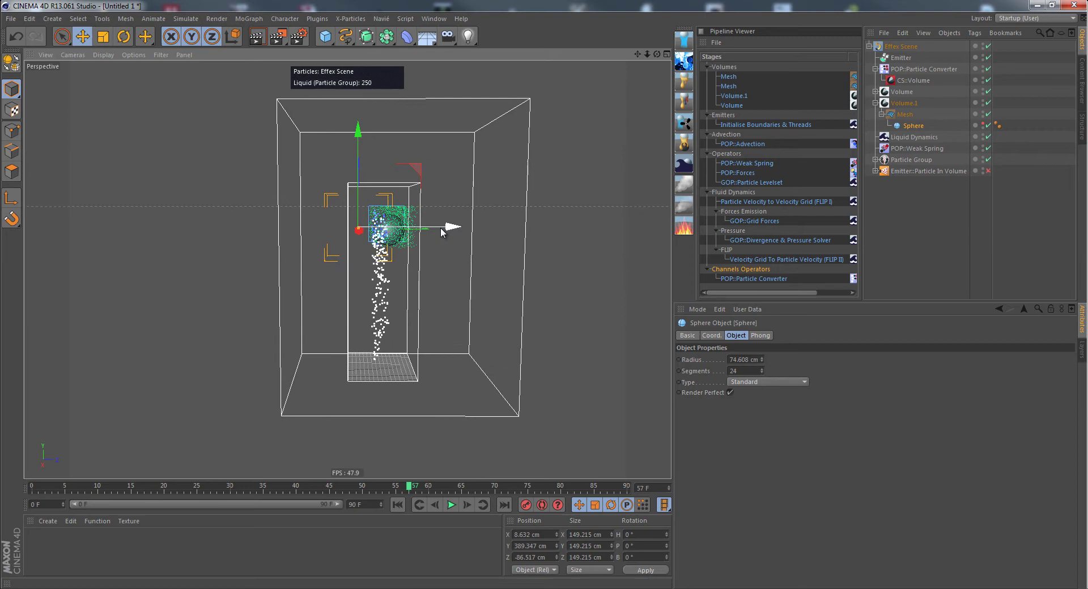
drag(450, 230, 397, 306)
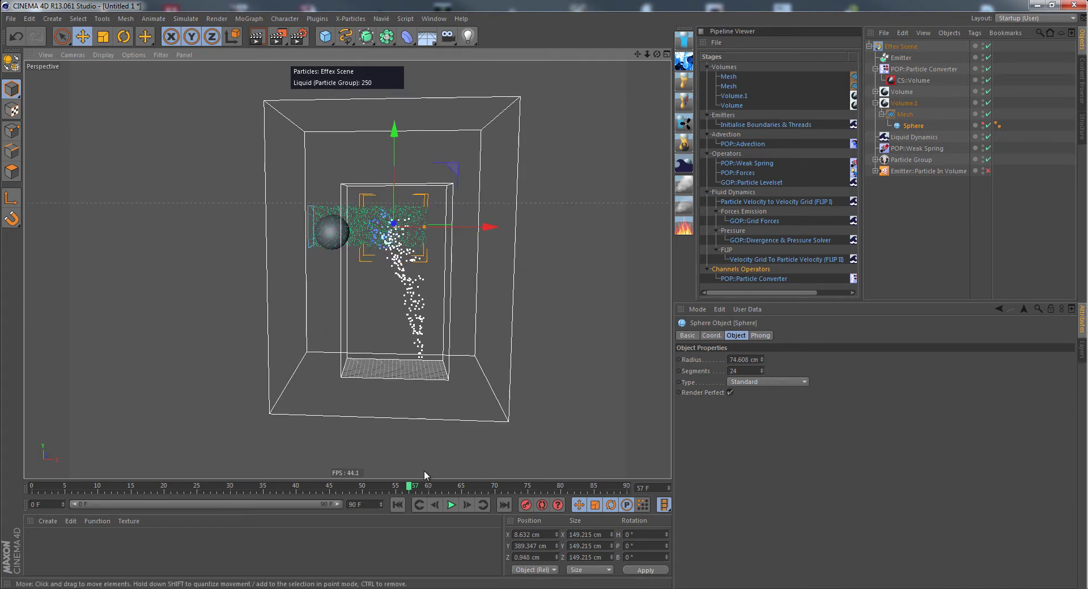
click(452, 505)
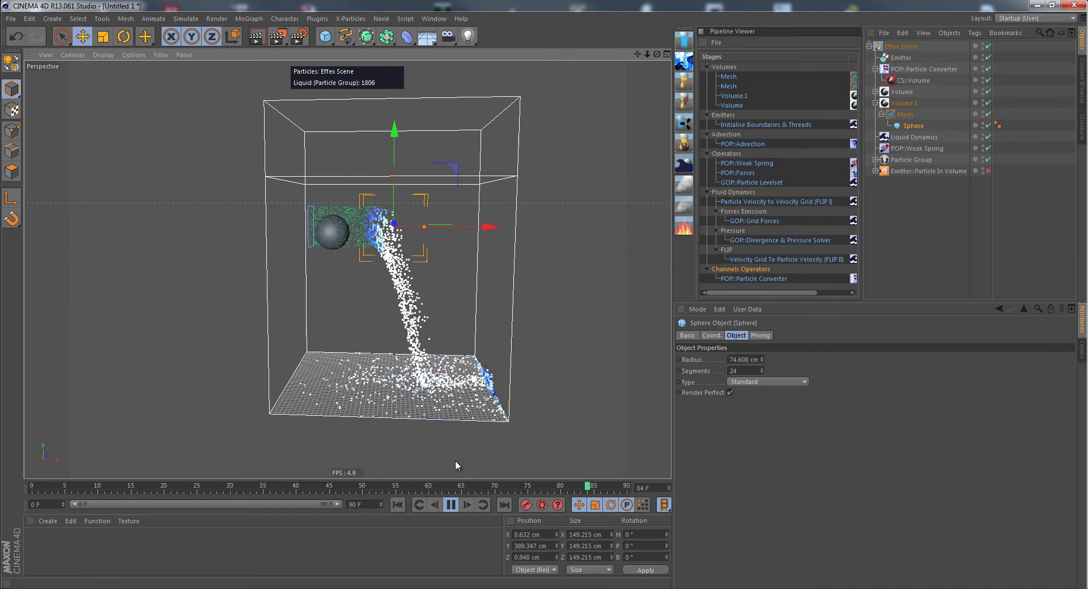
click(451, 504)
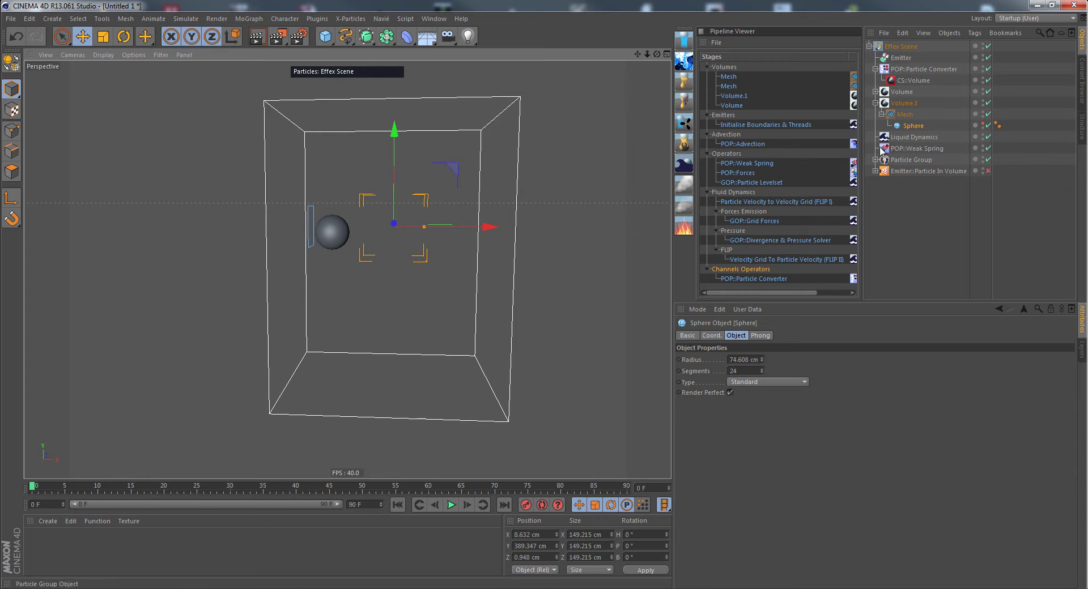
- Make the Sphere the Particle Converter's source group, then test-play and rewind the simulation
click(935, 69)
drag(920, 126, 800, 366)
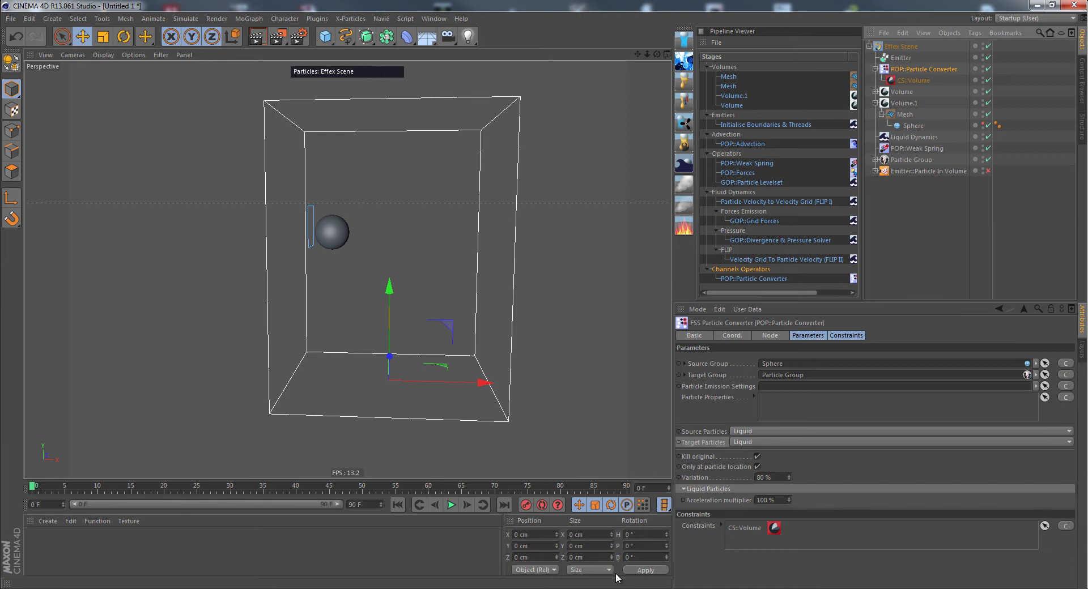
click(451, 506)
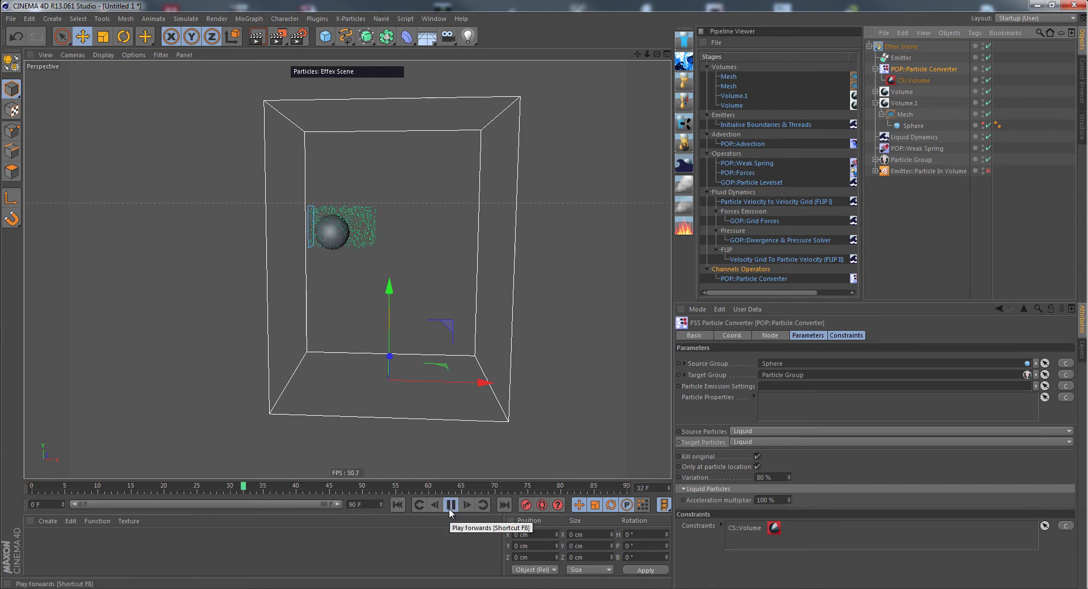
click(449, 508)
click(396, 505)
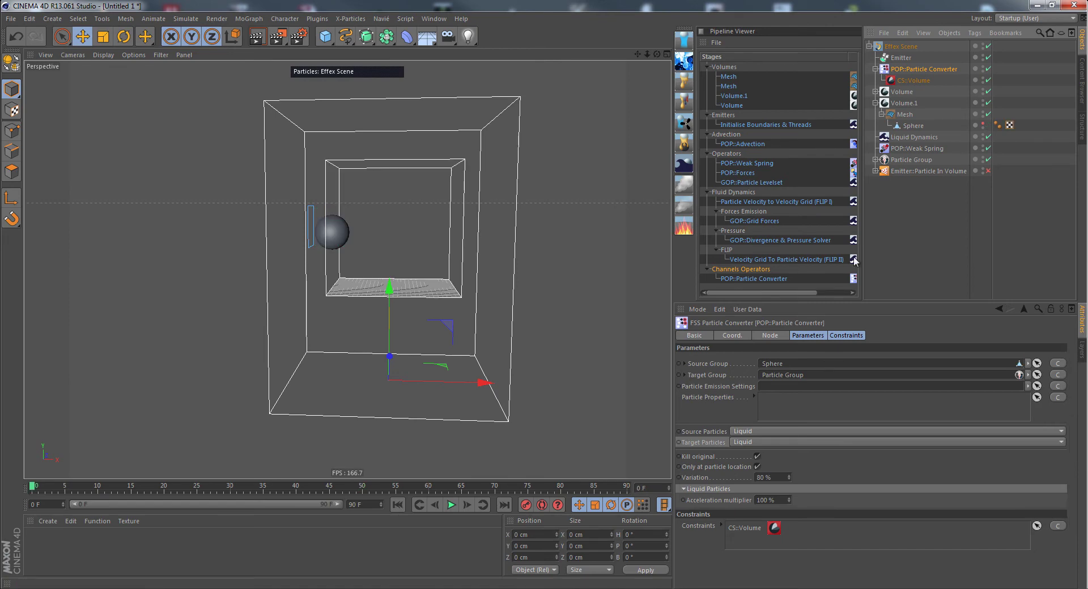
- Delete the old Emitter object and the converter's CS::Volume constraint
click(901, 58)
key(Delete)
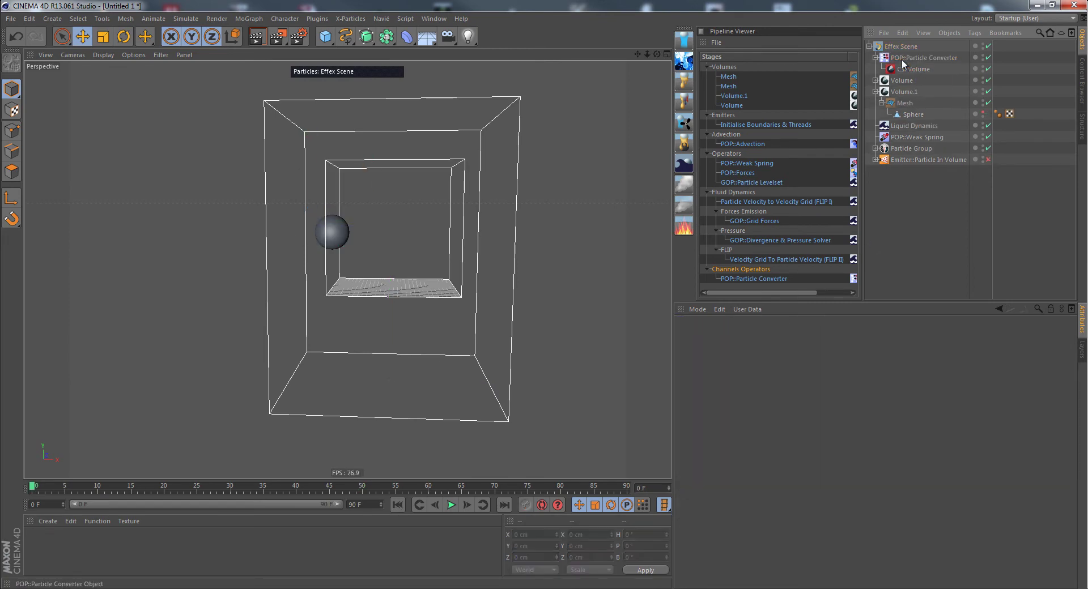
click(902, 59)
click(910, 70)
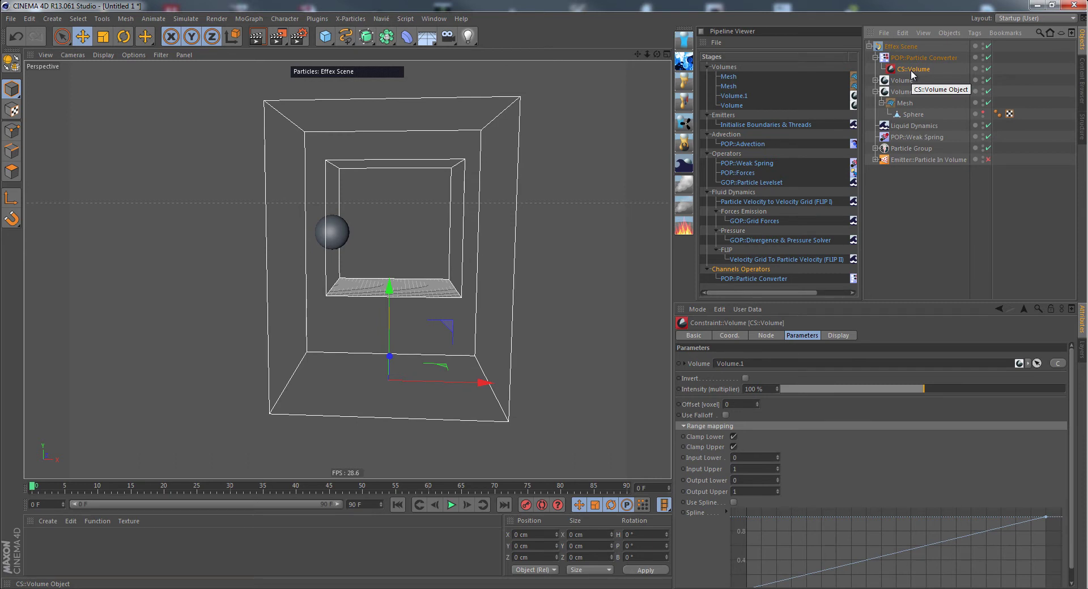
key(Delete)
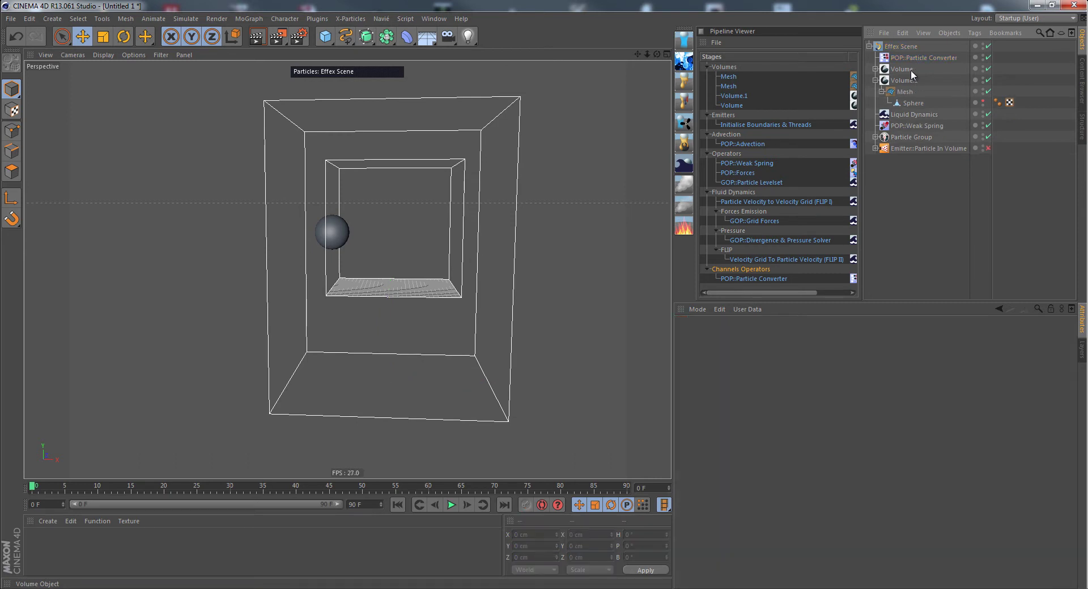
- Play the simulation briefly and rewind it to the first frame
click(452, 505)
click(449, 505)
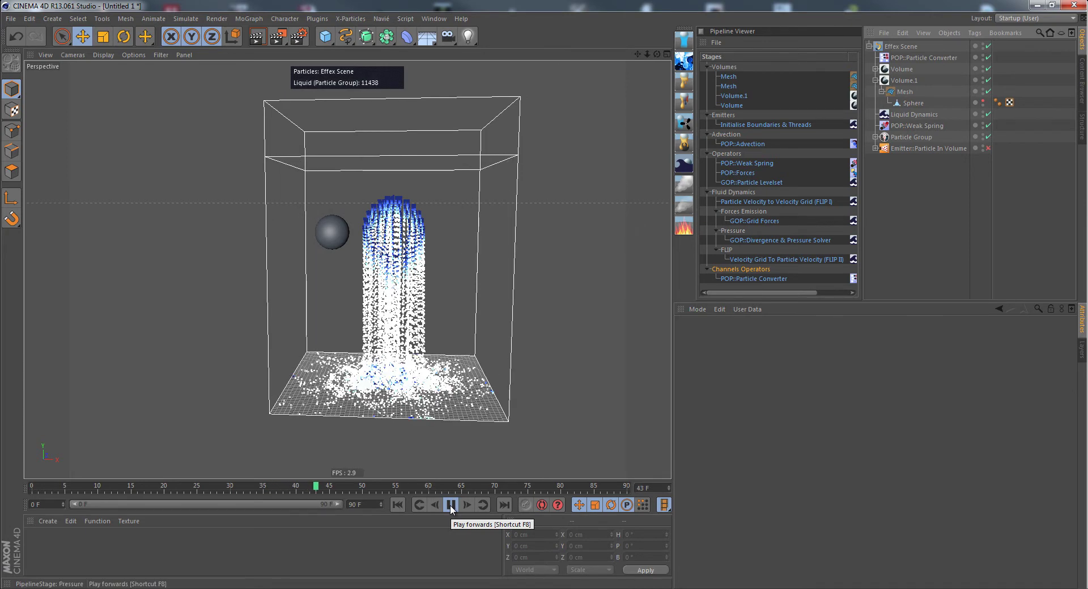
click(450, 505)
click(401, 504)
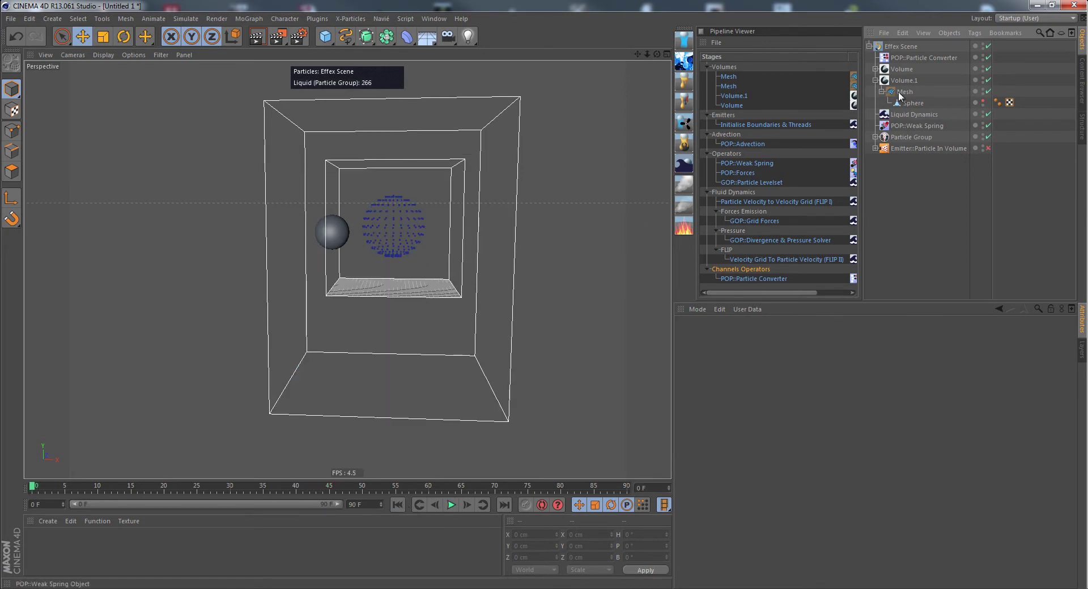
- Switch off Only at particle location on the converter and add particle emission settings
click(927, 58)
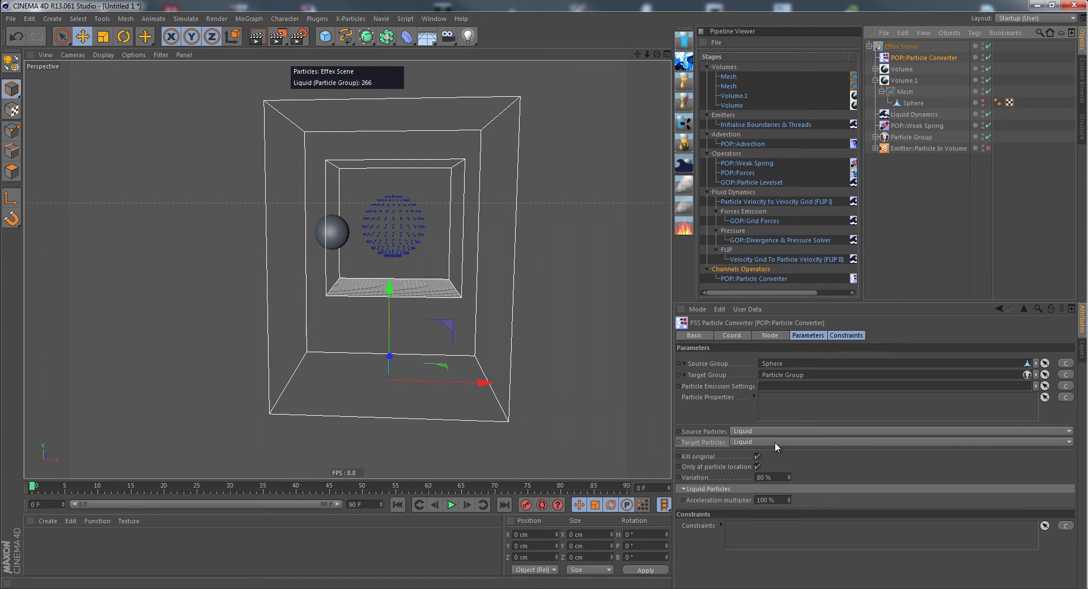
click(756, 466)
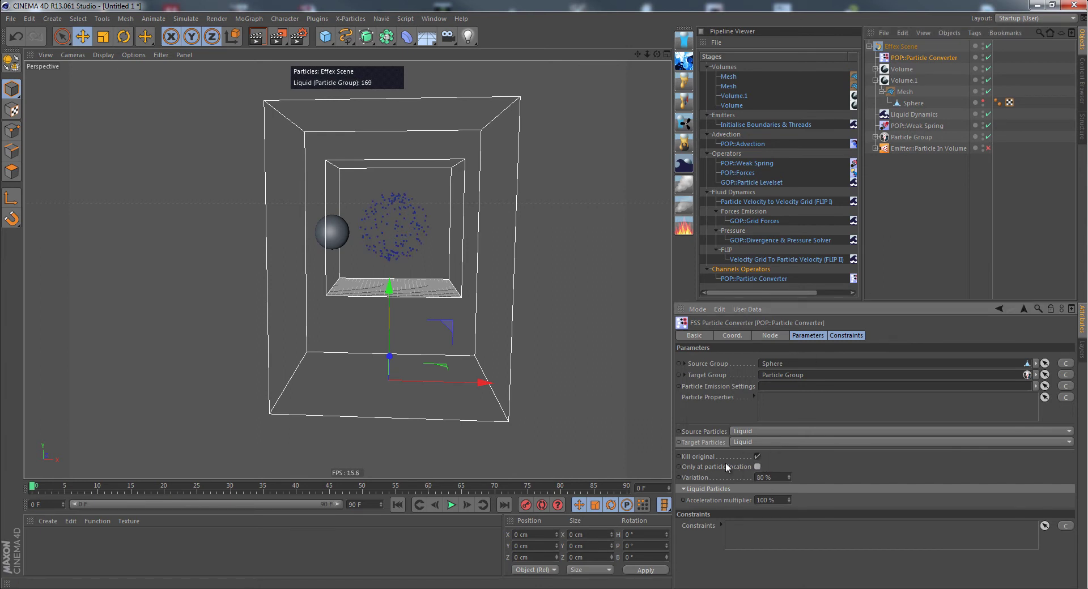
click(757, 467)
click(757, 467)
click(1045, 386)
- Create Settings::Particle Emission and enable Shot, packing the sphere with 158216 liquid particles
click(957, 395)
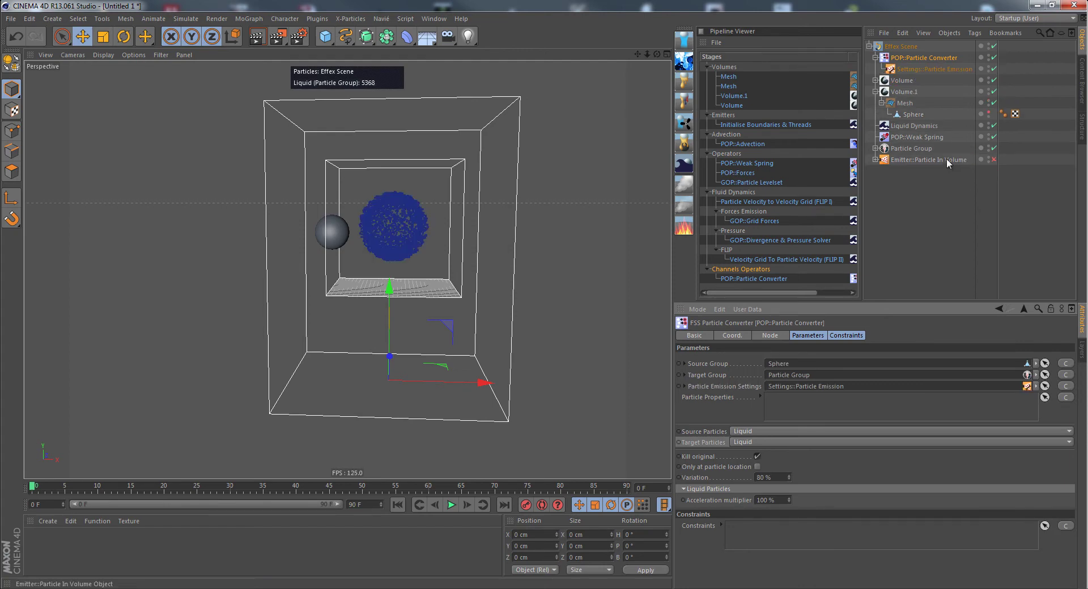
click(929, 68)
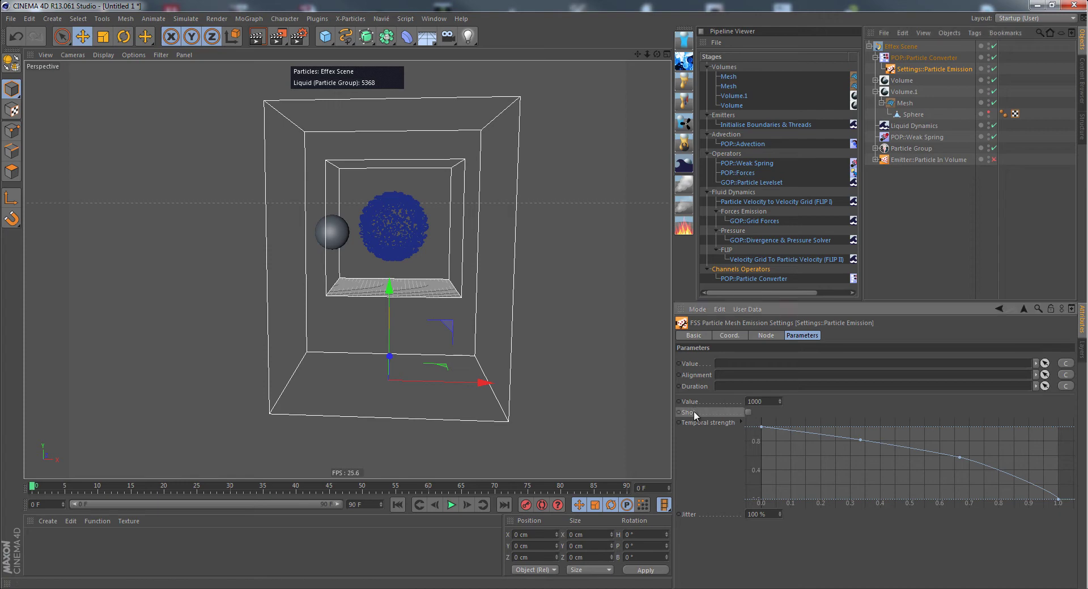
scroll(551, 301, up, 6)
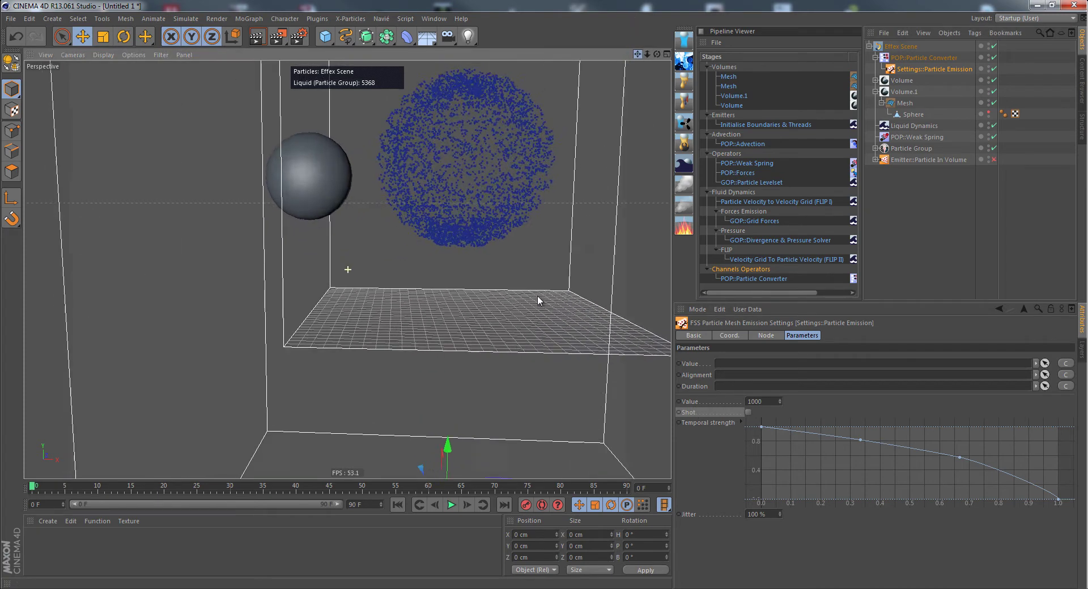
click(748, 413)
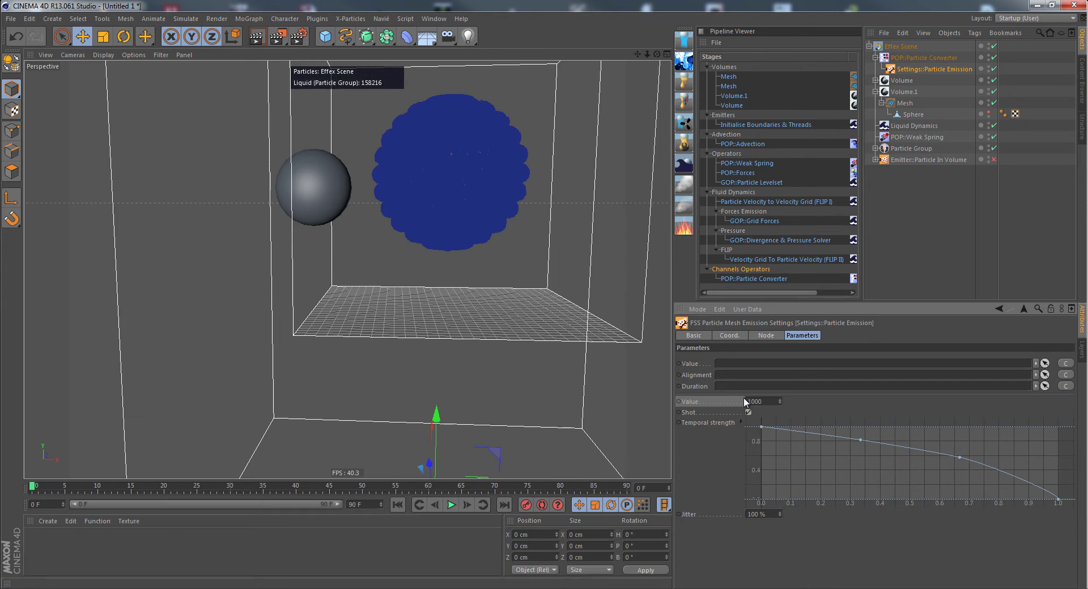
- Turn Shot off and draw an S-shaped freehand spline across the box
click(748, 412)
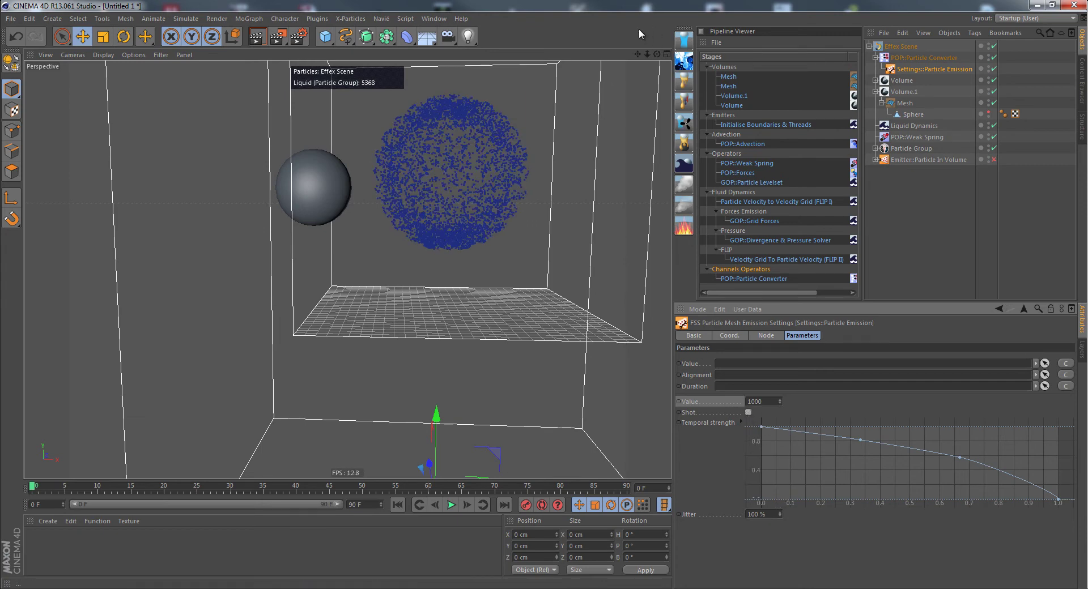
drag(634, 51, 542, 294)
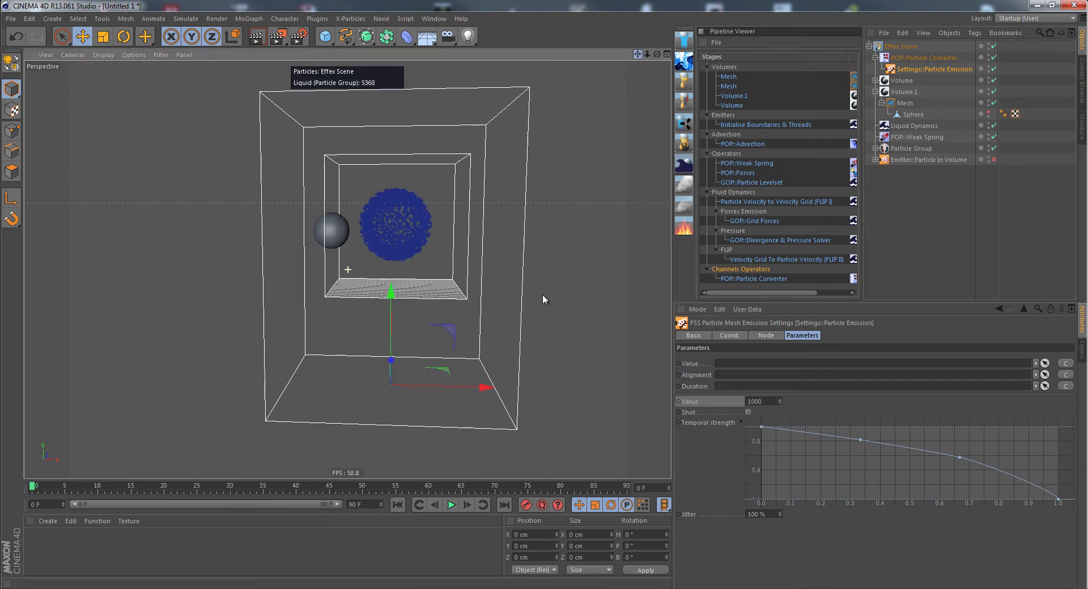
click(346, 41)
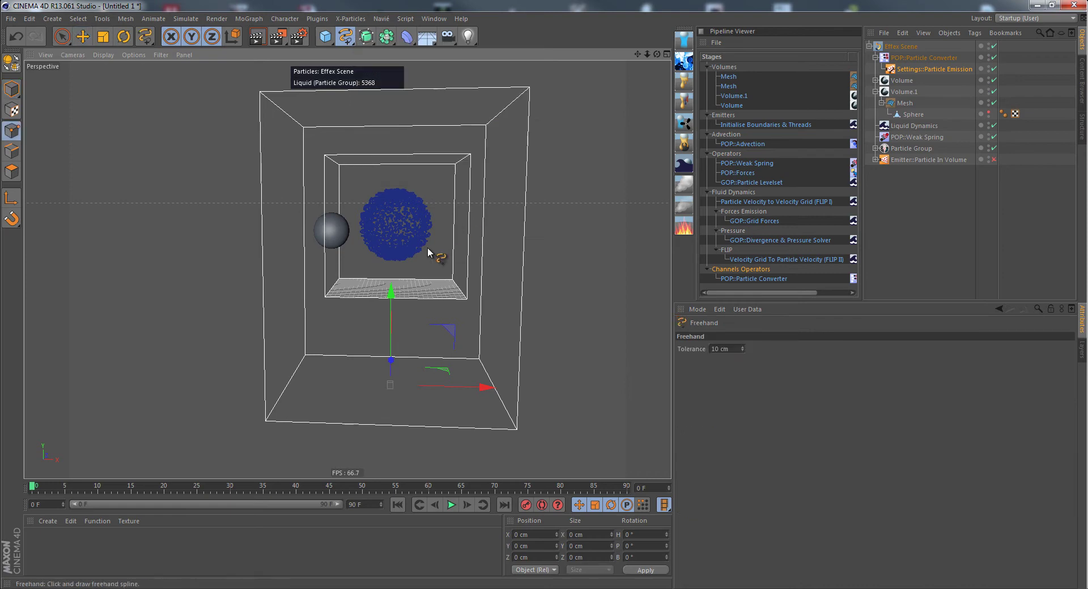
click(392, 55)
mouse_move(333, 329)
mouse_down()
mouse_move(404, 339)
mouse_move(358, 233)
mouse_move(417, 146)
mouse_move(326, 149)
mouse_up()
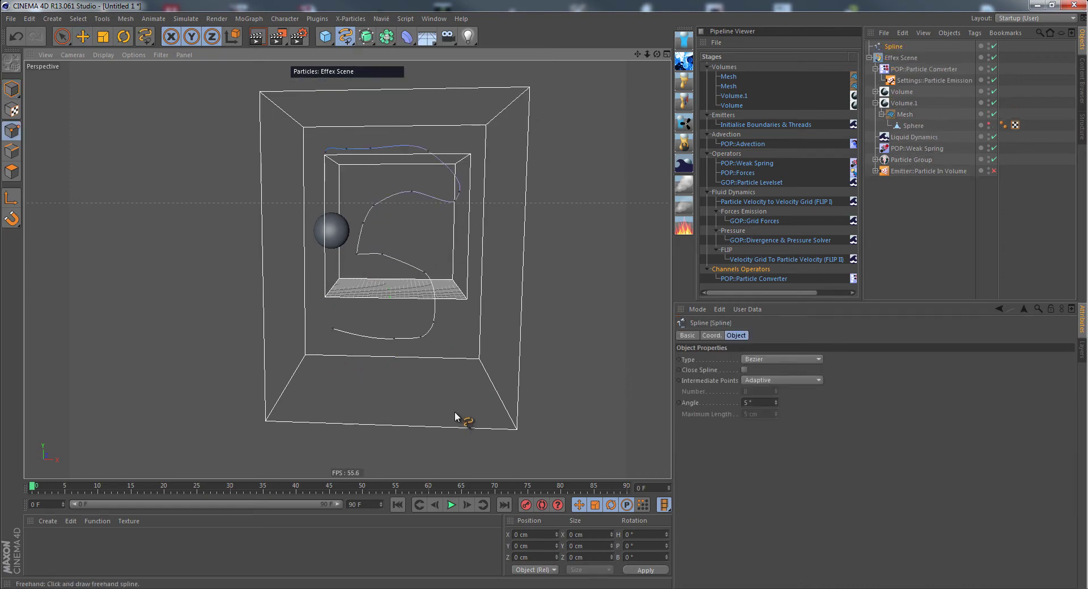
- Make the Spline the converter's source group, then play and rewind the emission
click(923, 69)
drag(894, 45, 829, 365)
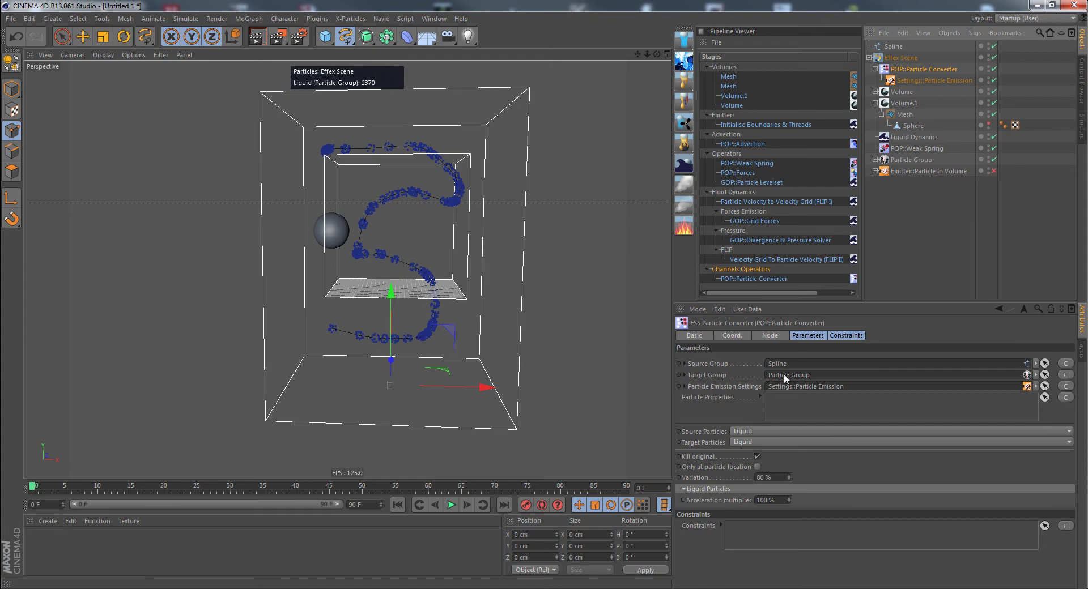
click(451, 504)
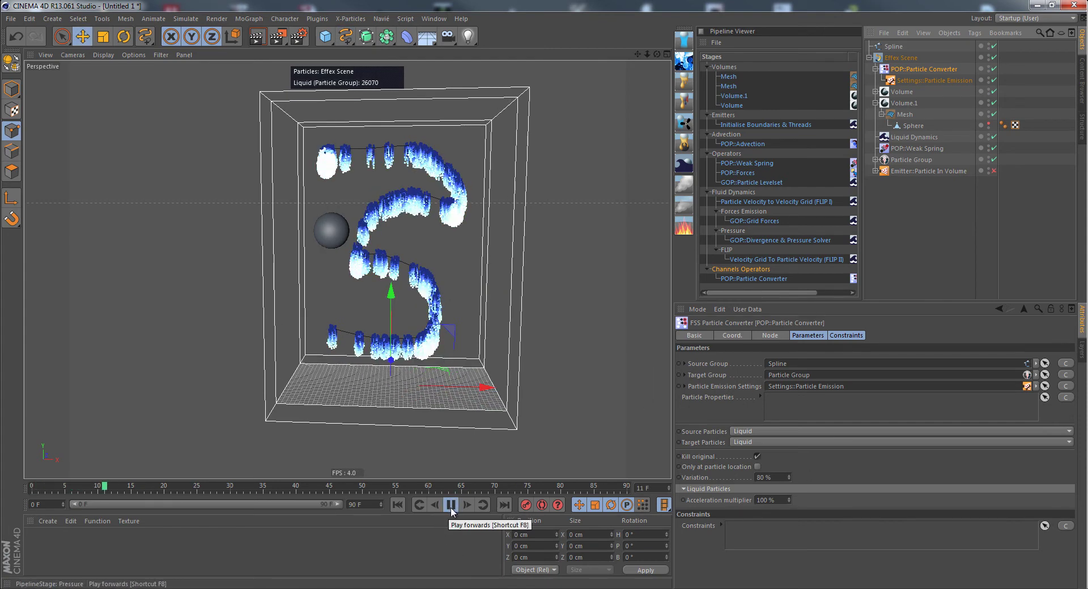
click(398, 505)
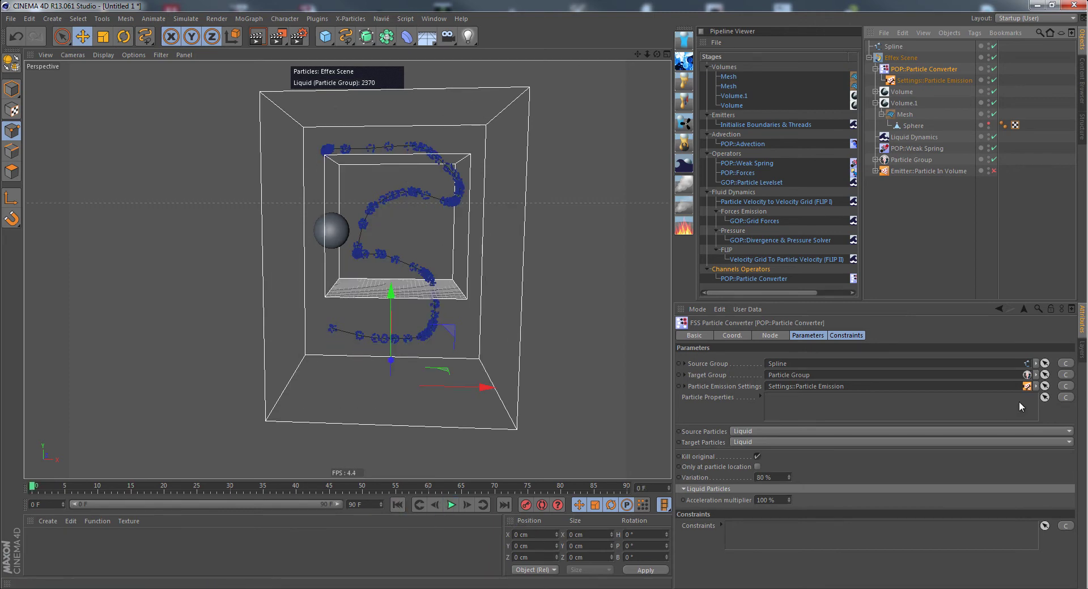
- Delete the Spline and the Settings::Particle Emission object
click(895, 46)
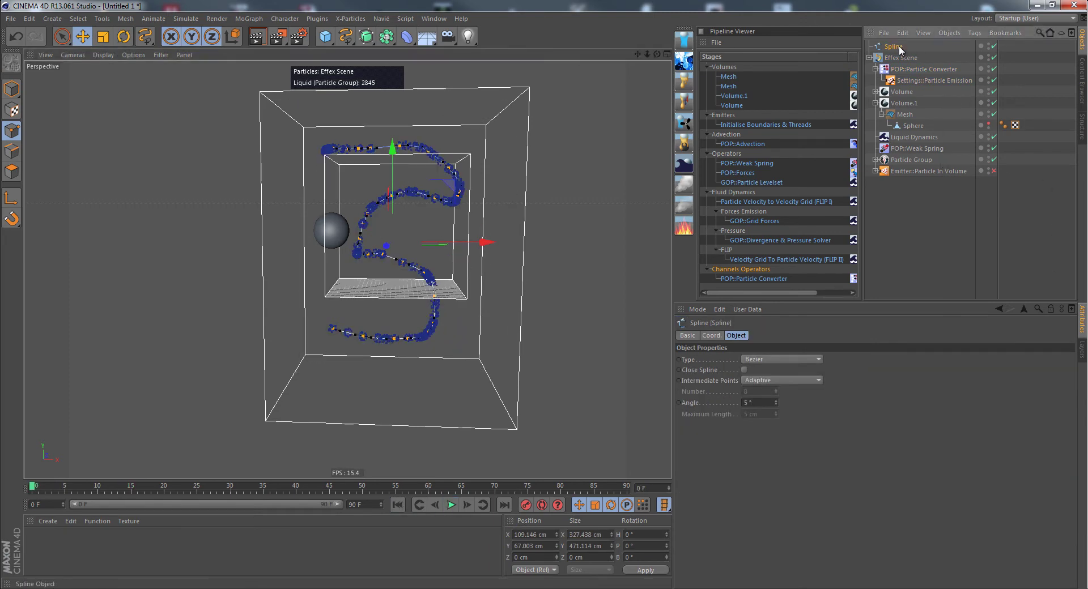
key(Delete)
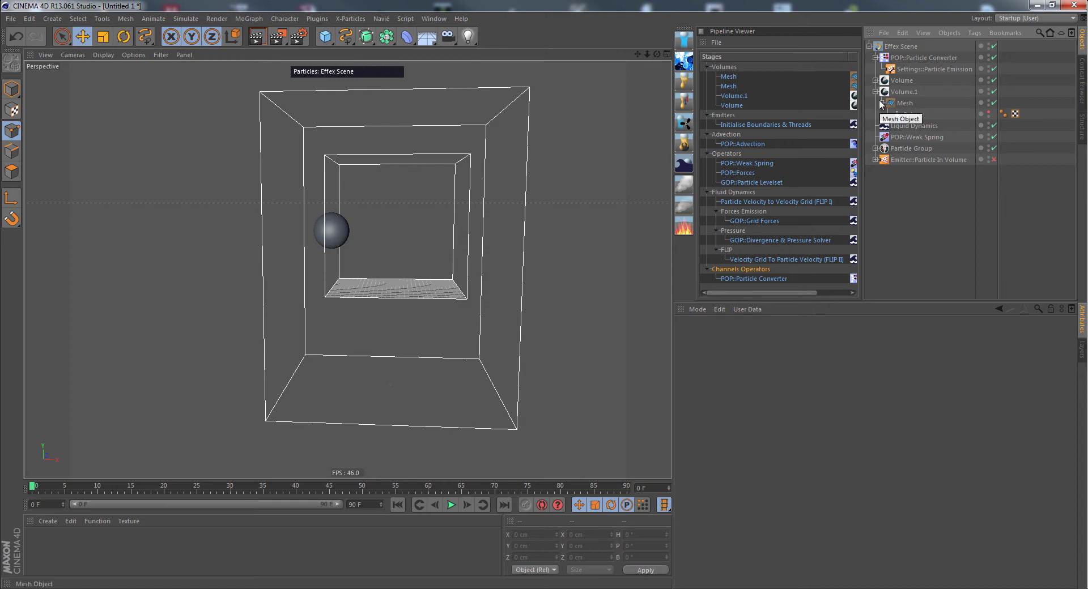
click(946, 67)
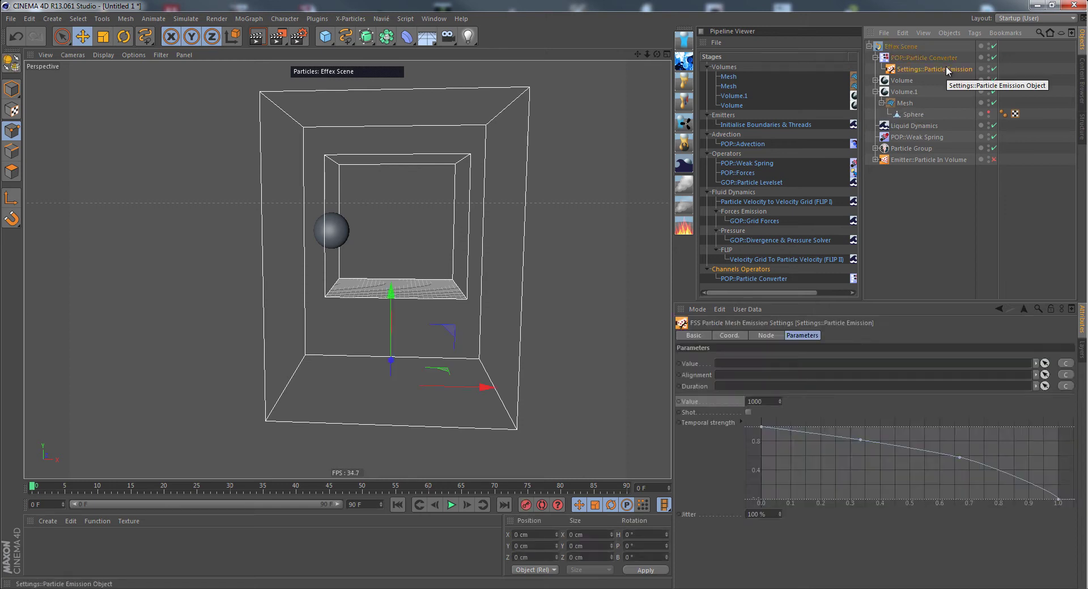
key(Delete)
- Re-enable the Particle In Volume emitter and exclude Volume.1 from adaptive bounds
click(935, 58)
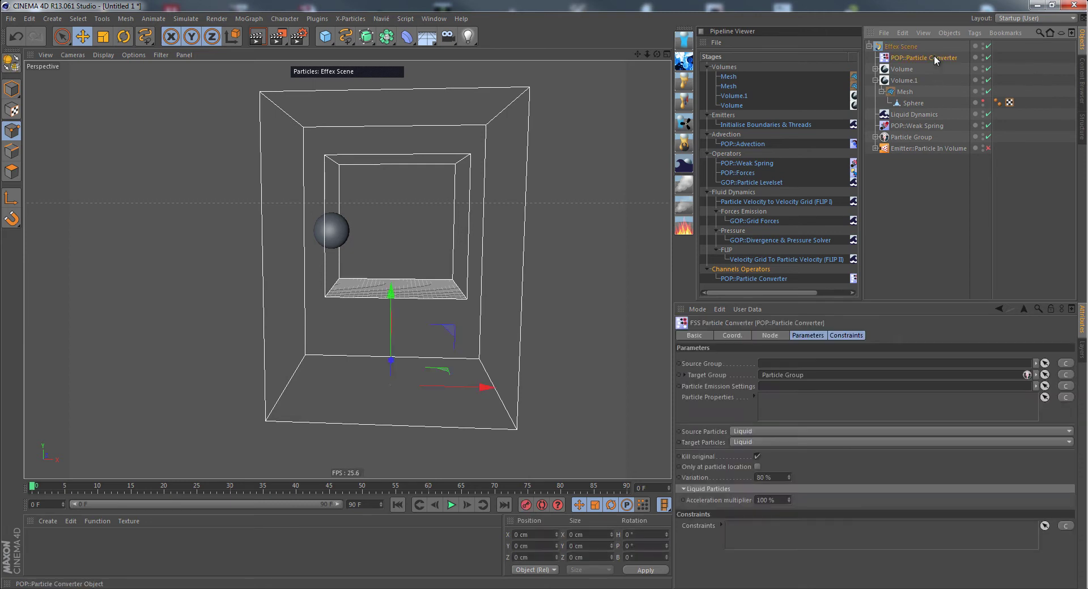
click(988, 148)
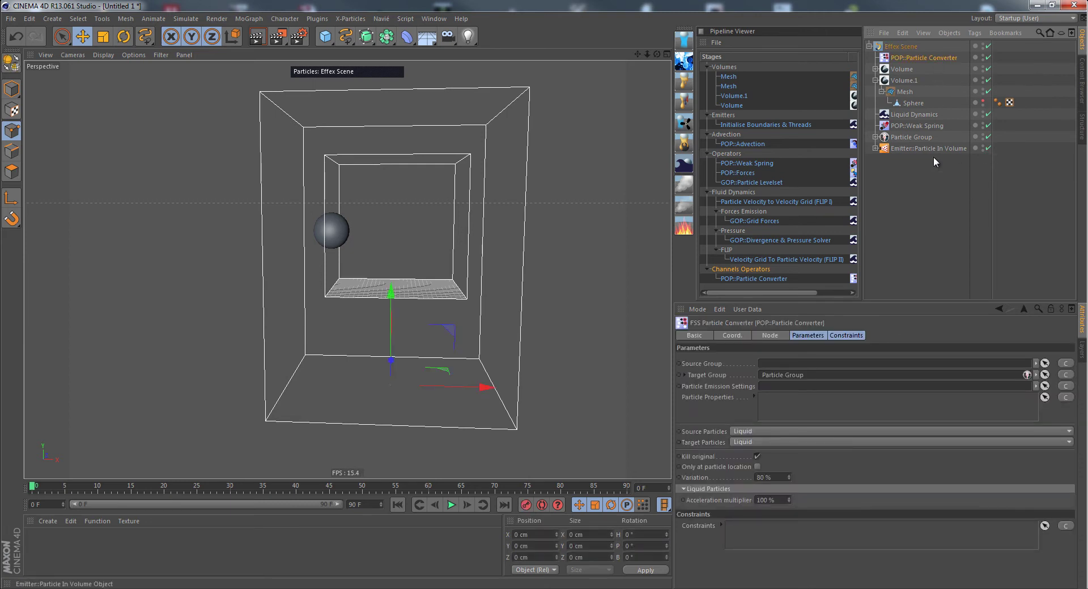
click(392, 504)
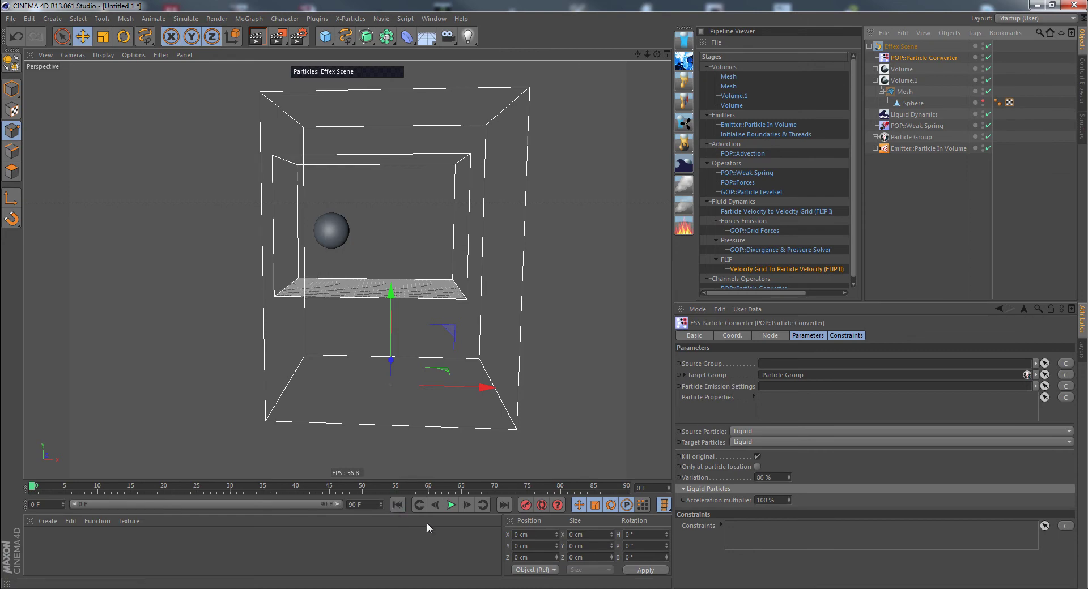
click(904, 81)
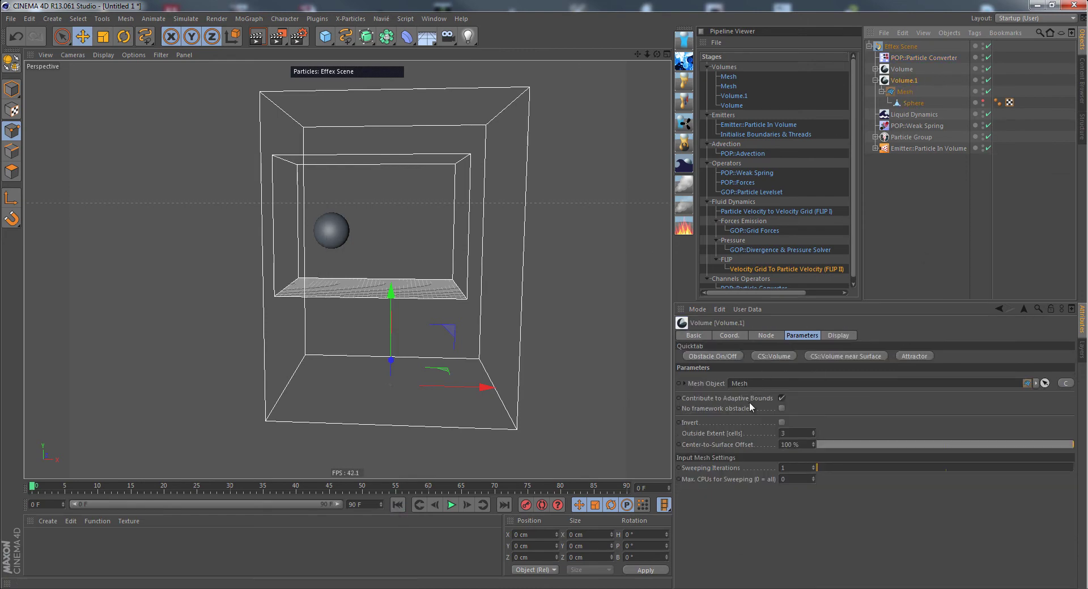
click(782, 398)
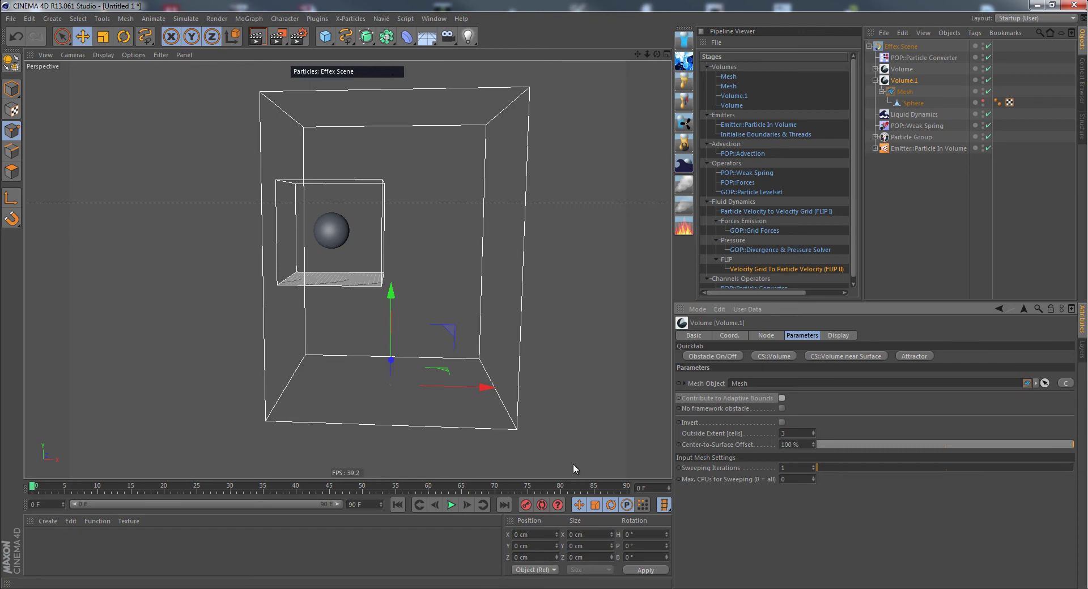
- Set the converter's source group to Particle Group and clear its target group
click(949, 60)
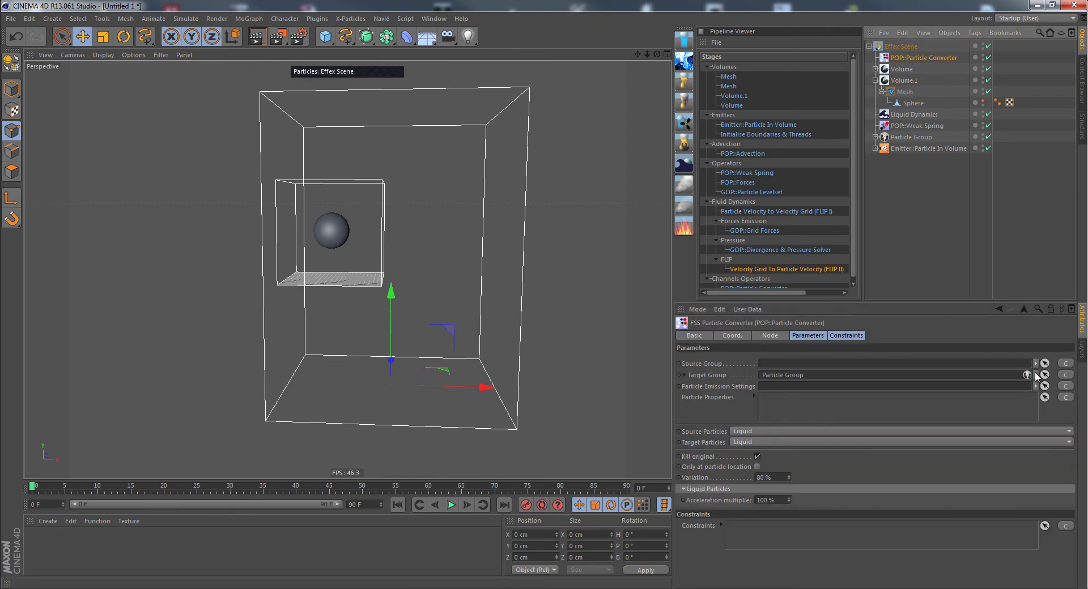
click(1070, 366)
click(1044, 375)
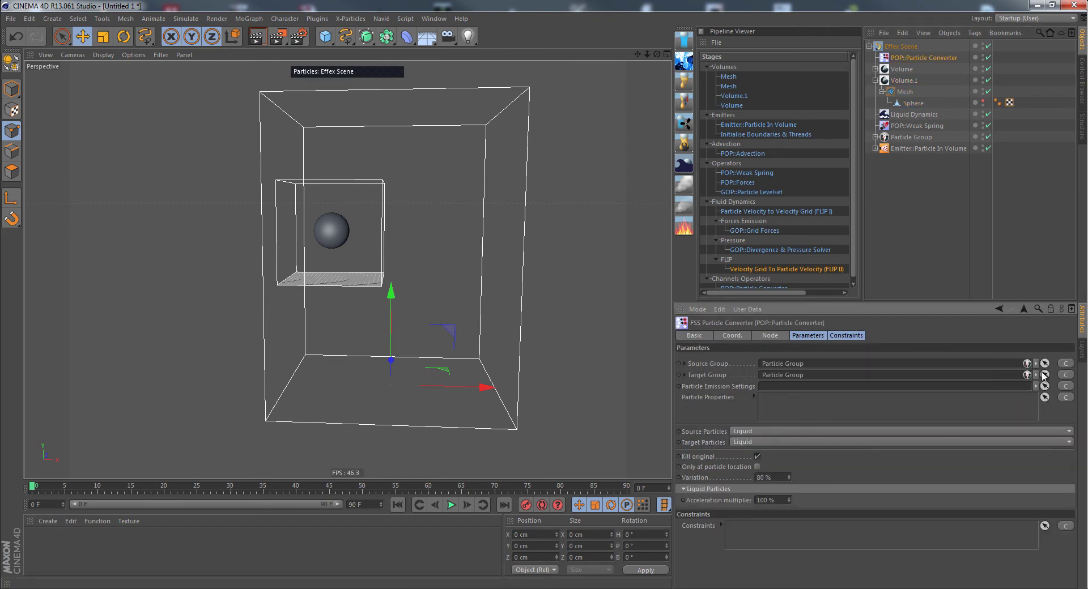
click(1044, 374)
click(1048, 414)
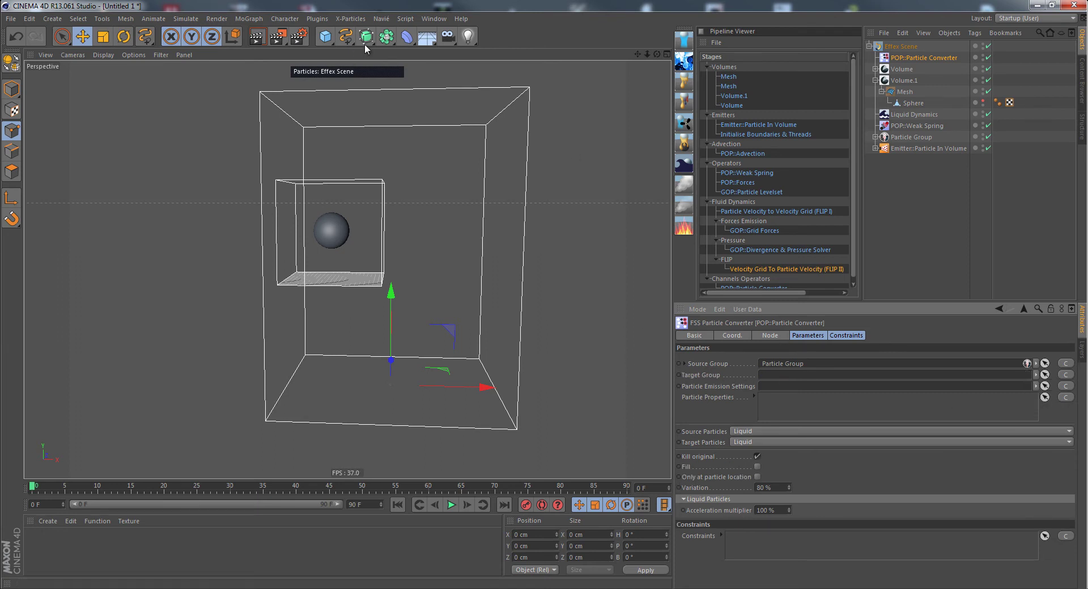
- Drag the All group from Thinking Particles Settings into the converter's Target Group
click(185, 20)
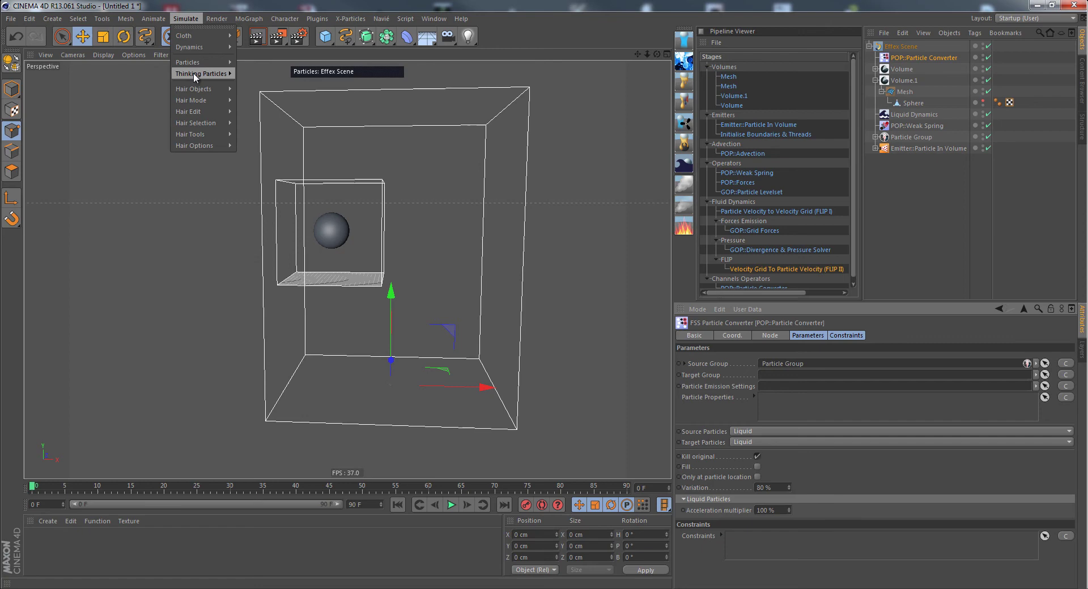
mouse_move(223, 72)
click(309, 89)
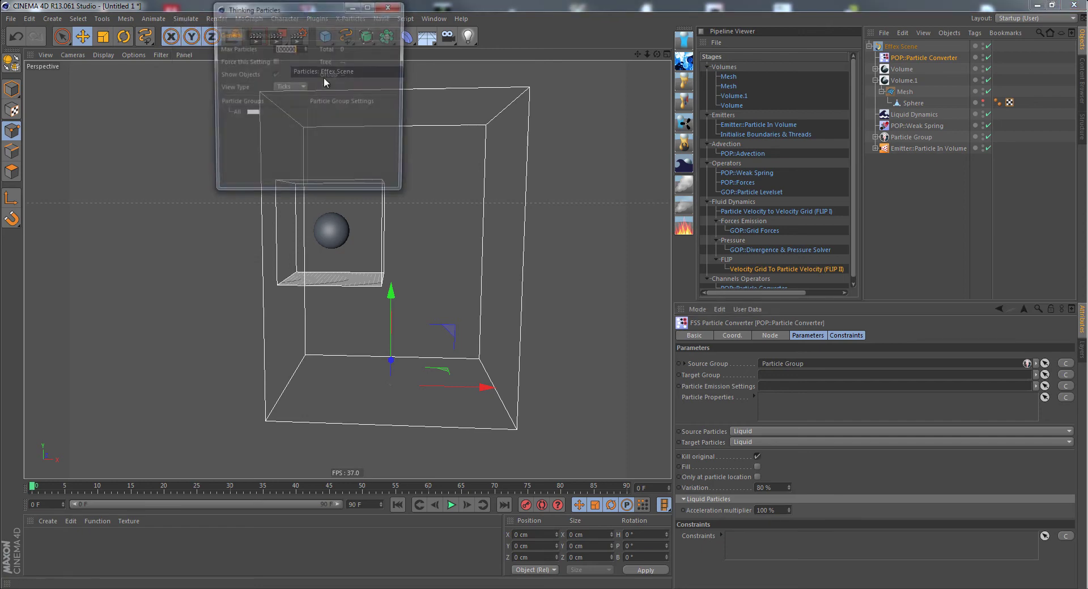
drag(329, 11, 538, 234)
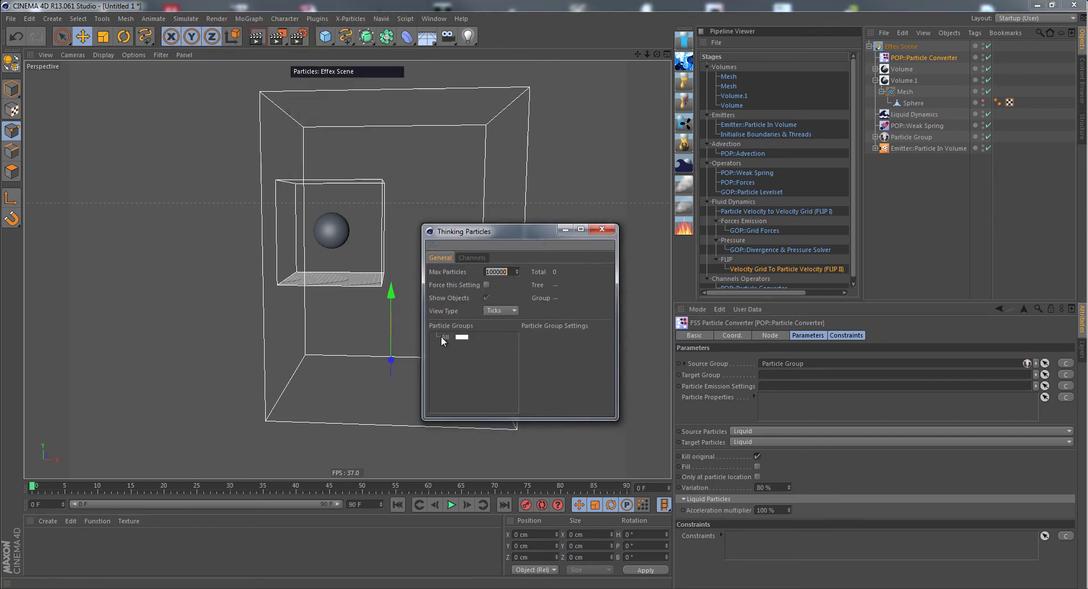
drag(441, 337, 770, 378)
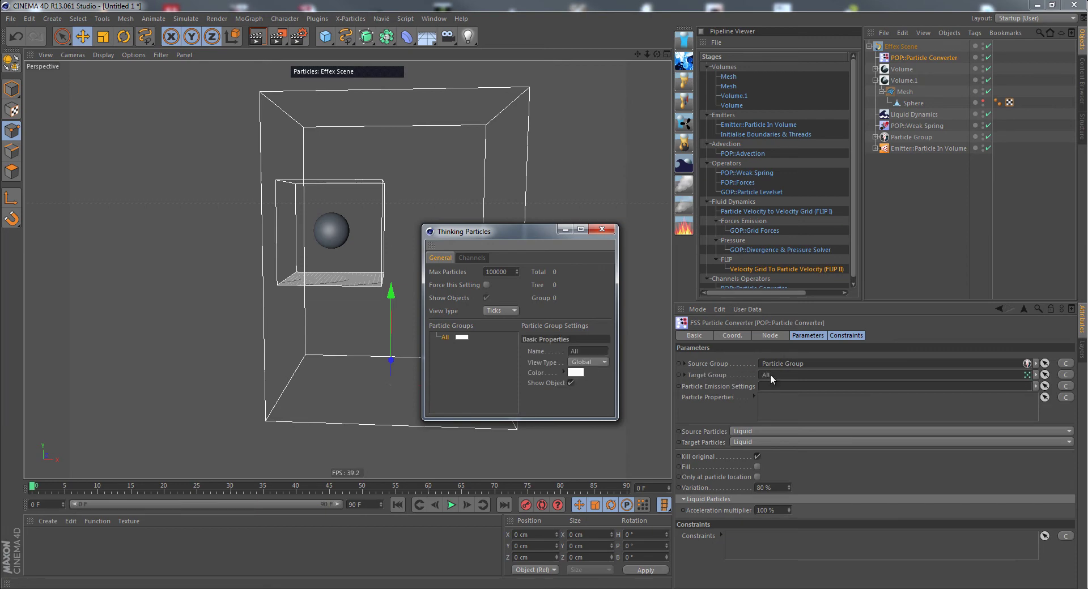
click(602, 229)
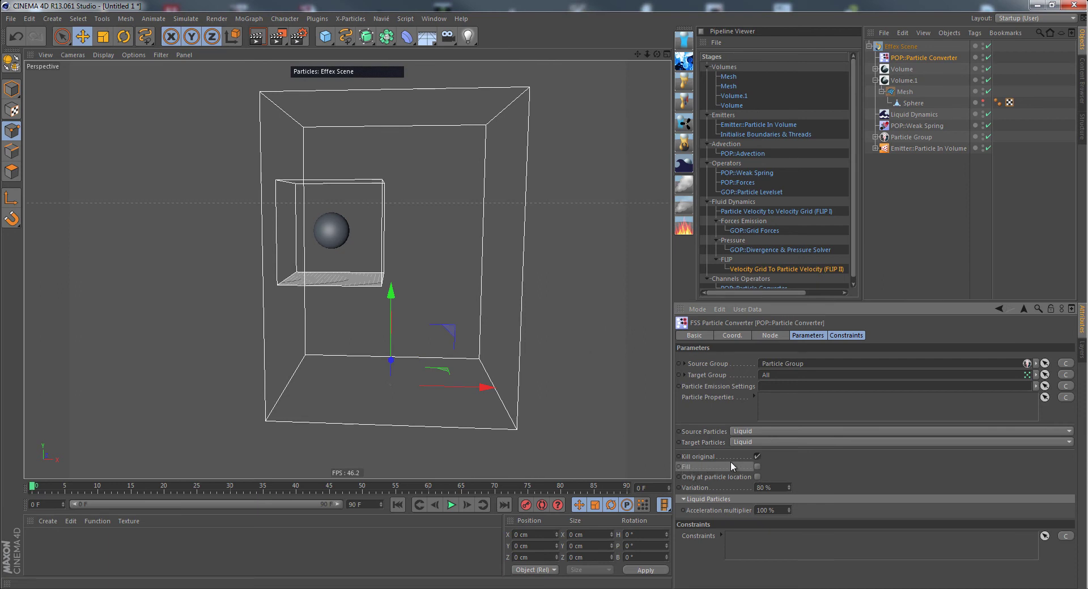
- Enable Only at particle location and the emitter's Particle Emission and Duration settings
click(757, 477)
click(929, 148)
click(875, 148)
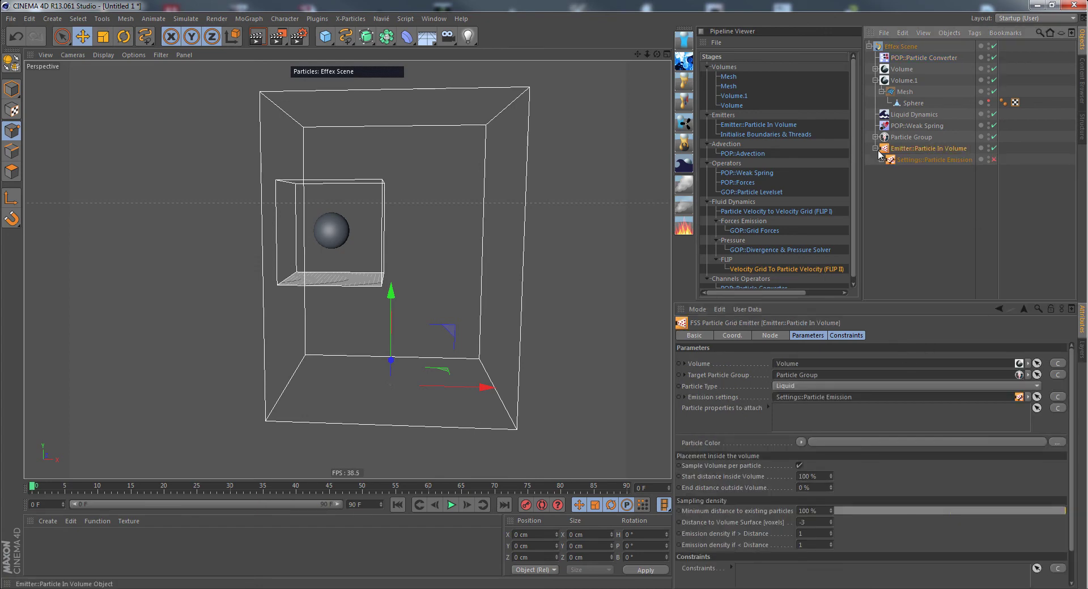
click(881, 159)
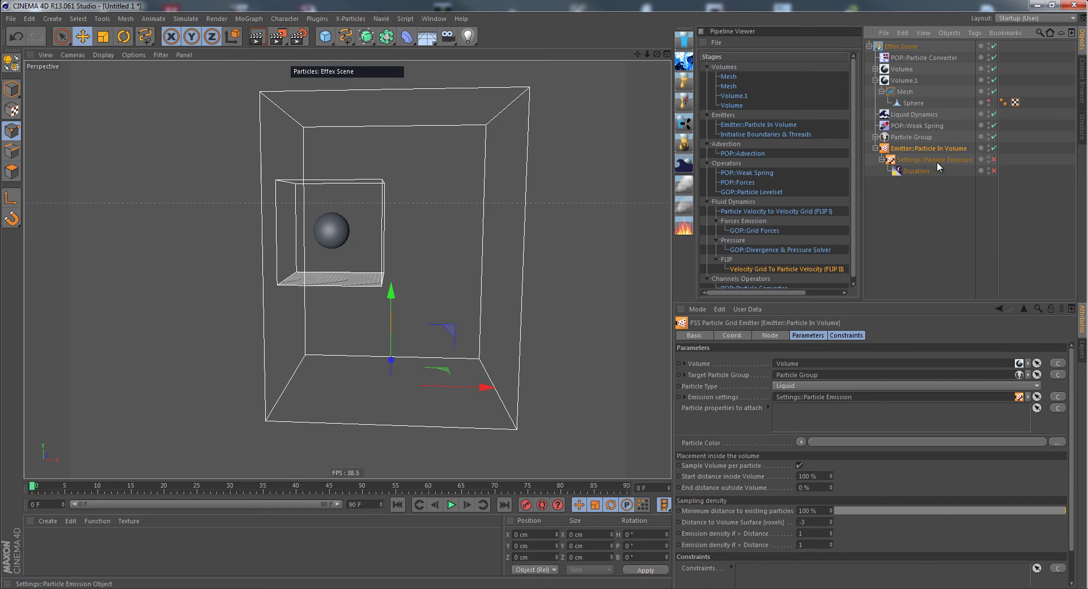
click(994, 160)
- Play the simulation to check the filled sphere, then rewind to frame 0
click(451, 505)
click(452, 504)
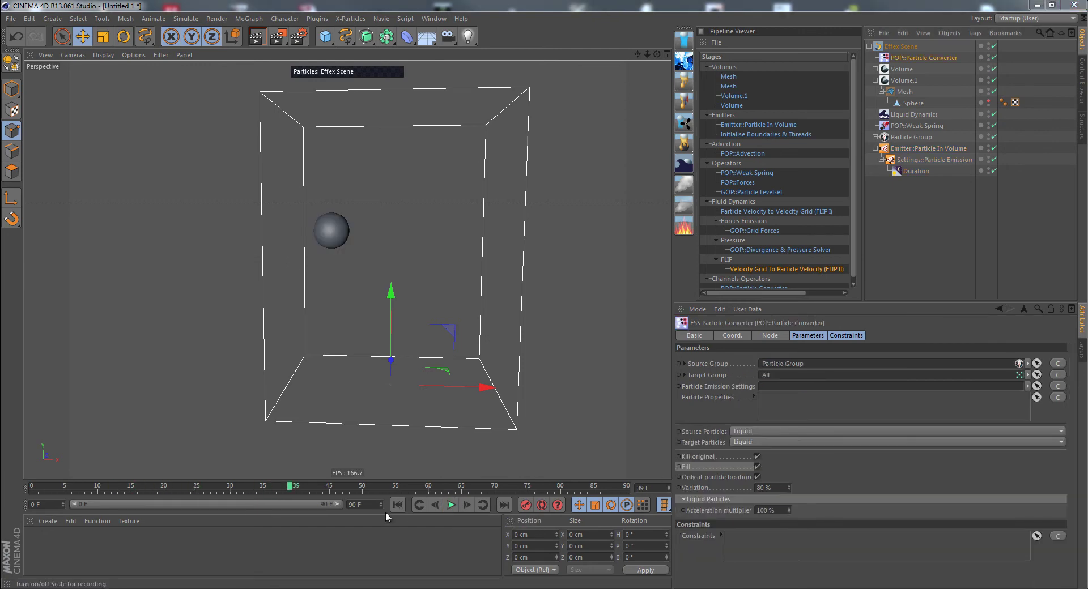
click(455, 505)
click(455, 505)
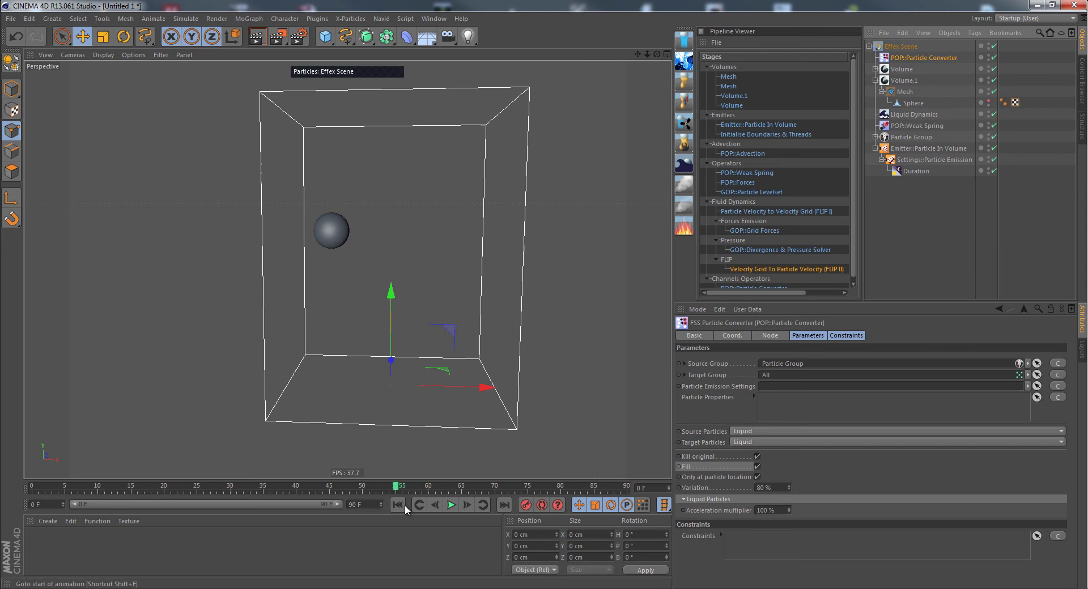
click(403, 505)
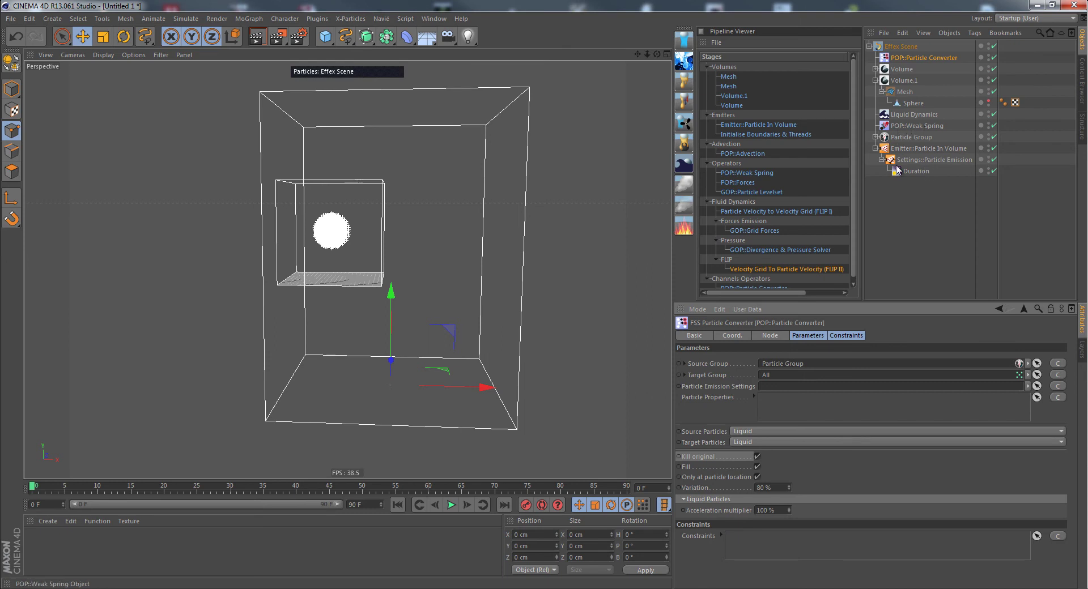
- Uncheck Kill original to keep liquid particles, preview to frame 19, then rewind to frame 0
click(757, 457)
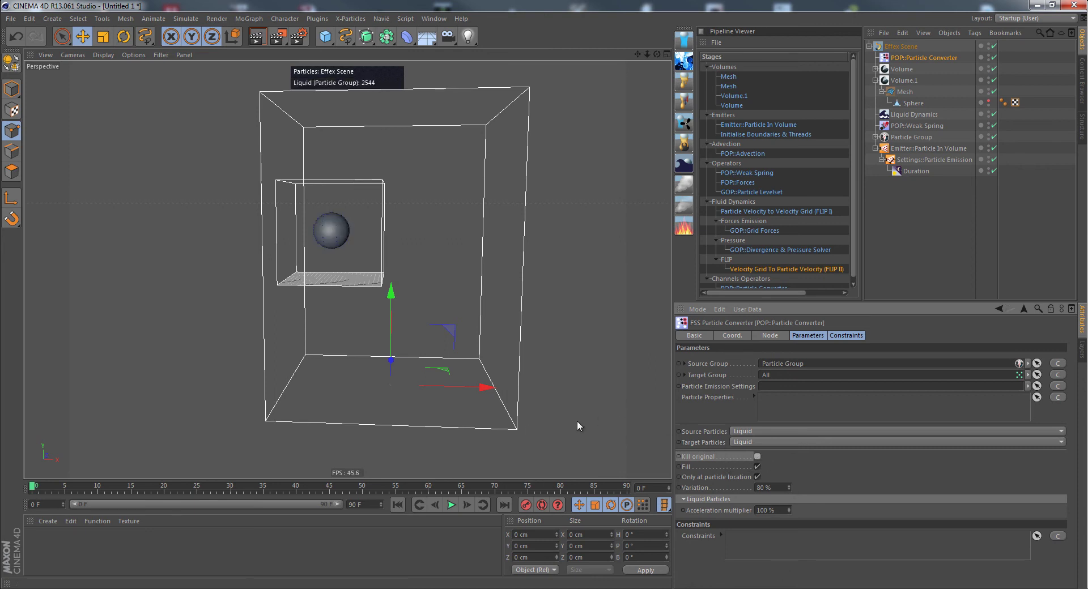
click(450, 505)
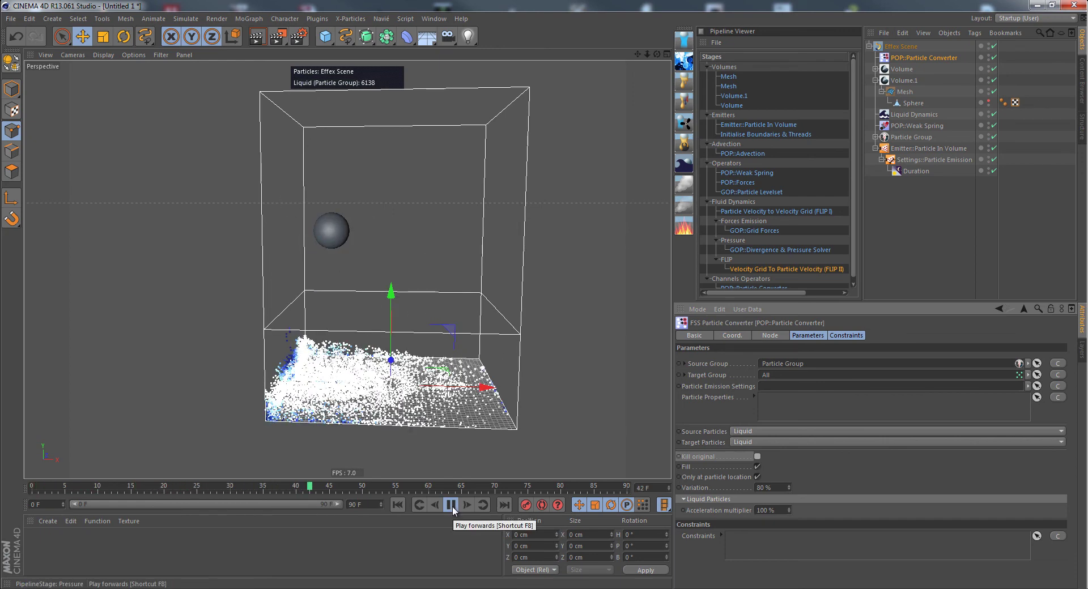
click(451, 505)
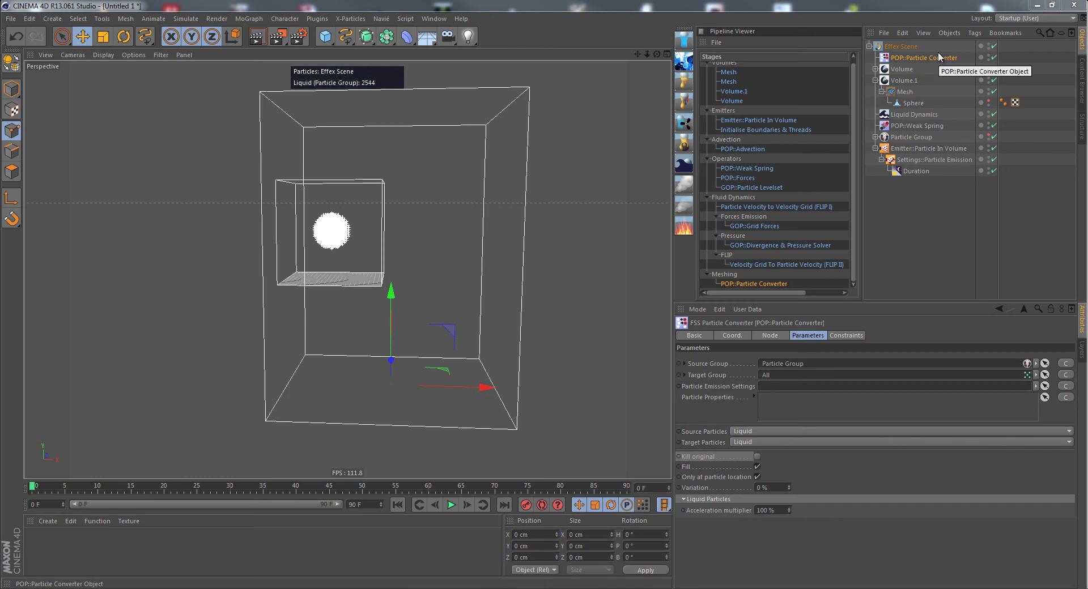
click(451, 505)
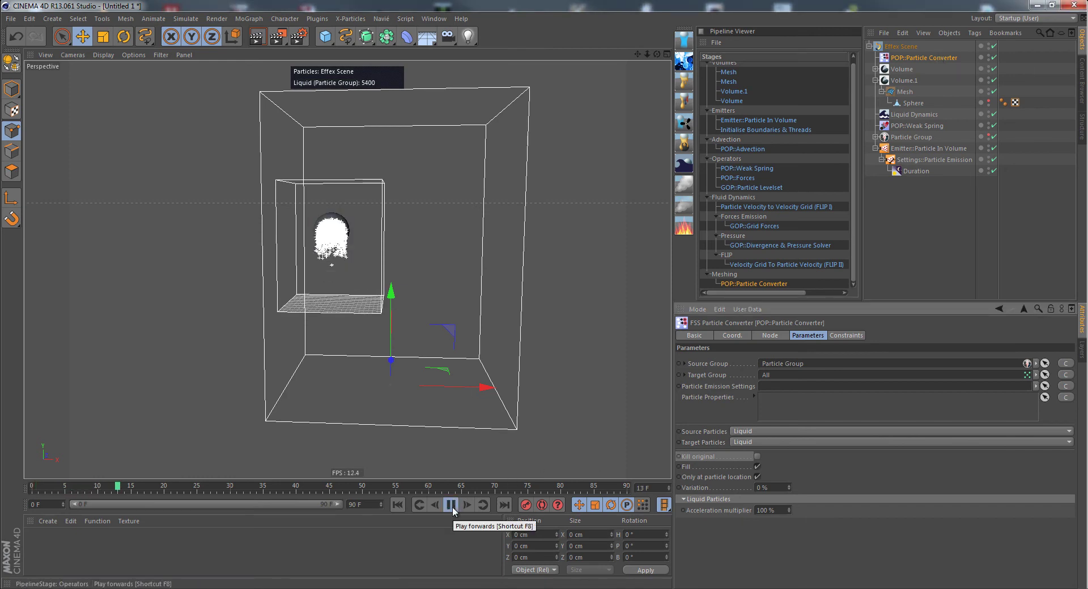
click(452, 506)
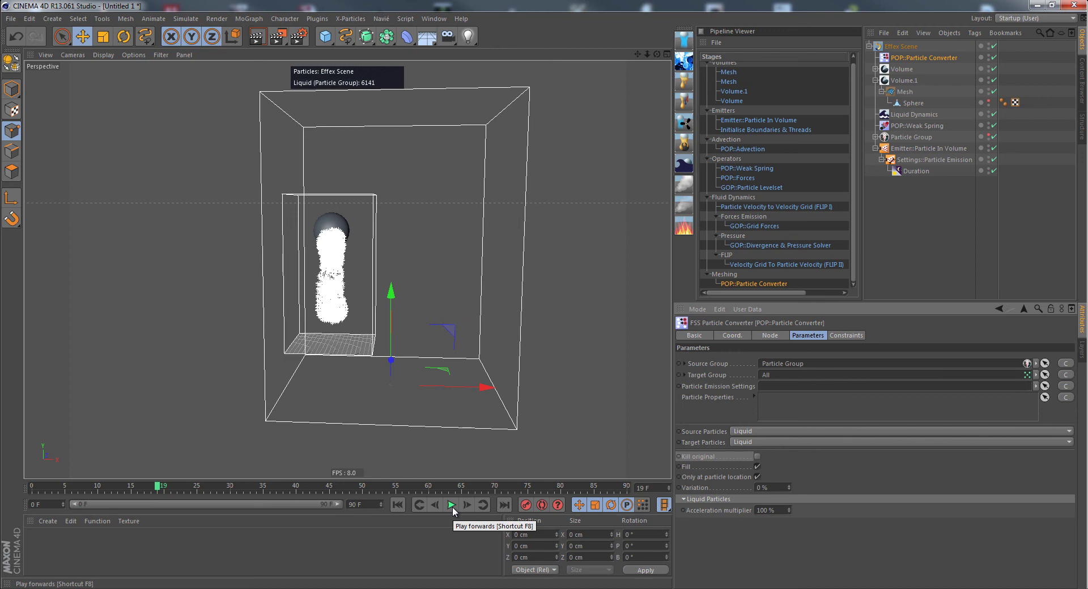
click(398, 505)
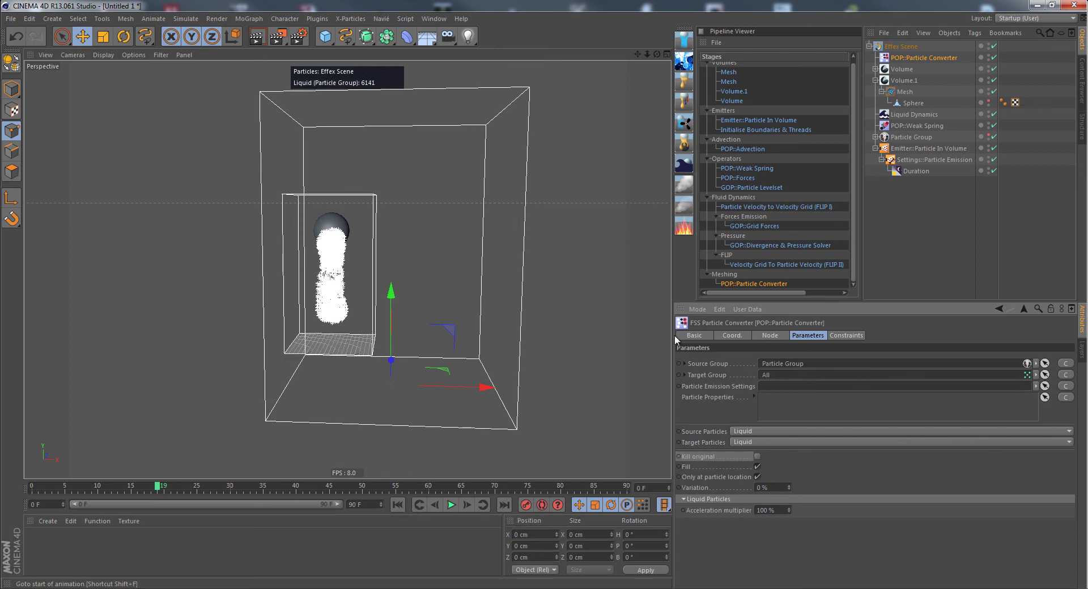
click(929, 149)
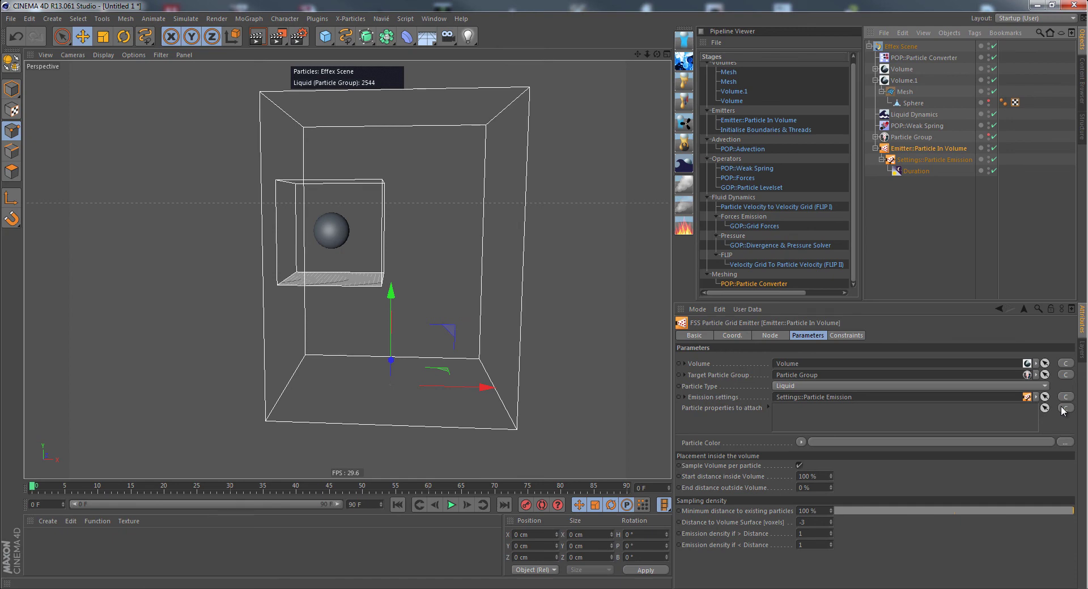
- Attach a PP::Age property to the Particle In Volume emitter with initial value 2000
click(1064, 409)
mouse_move(1039, 430)
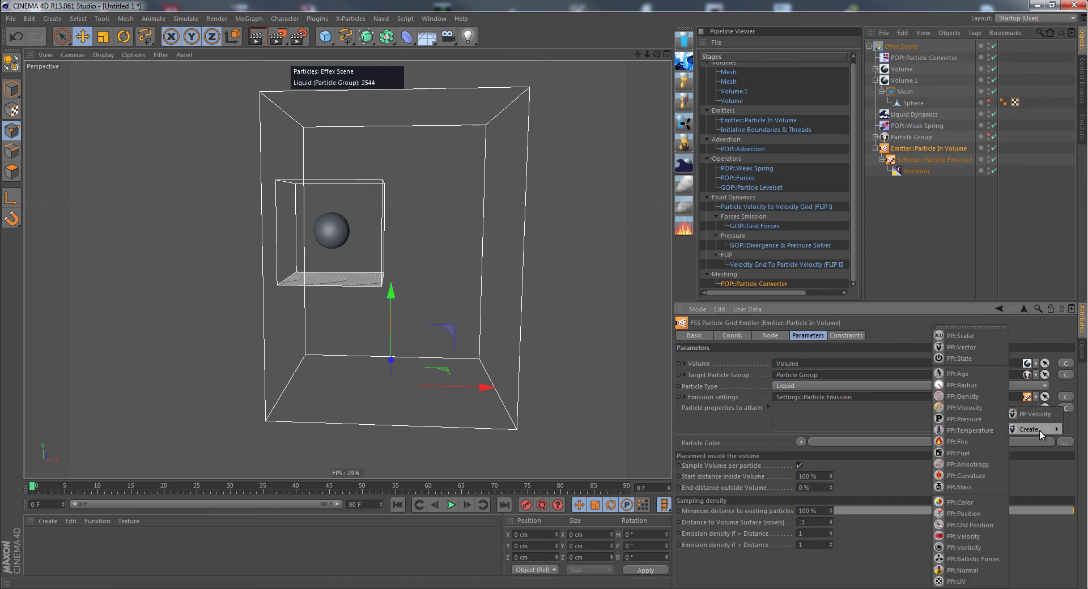
click(971, 373)
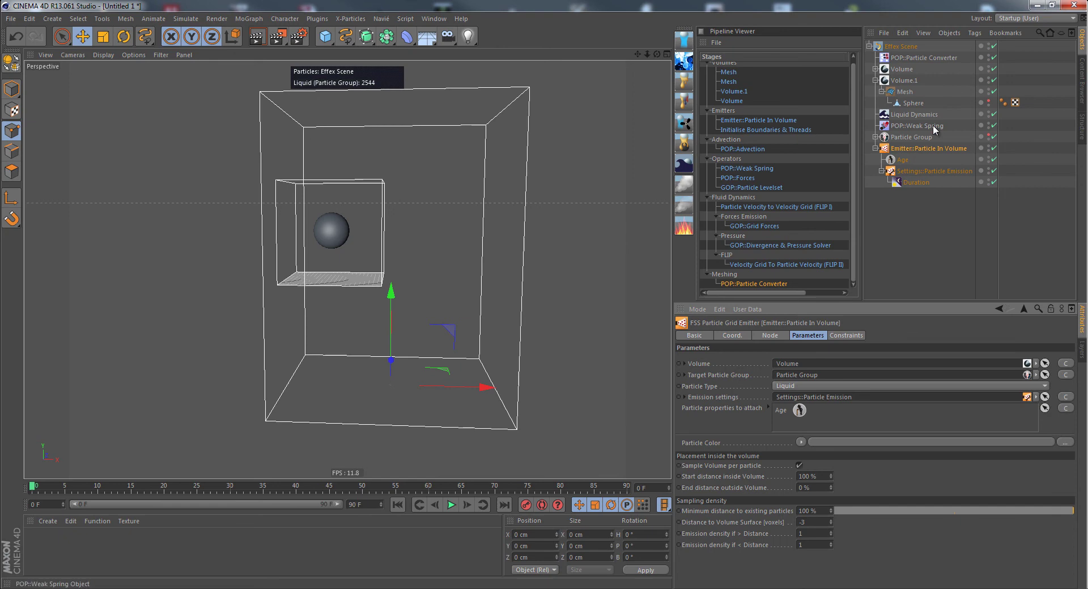
click(902, 160)
click(748, 362)
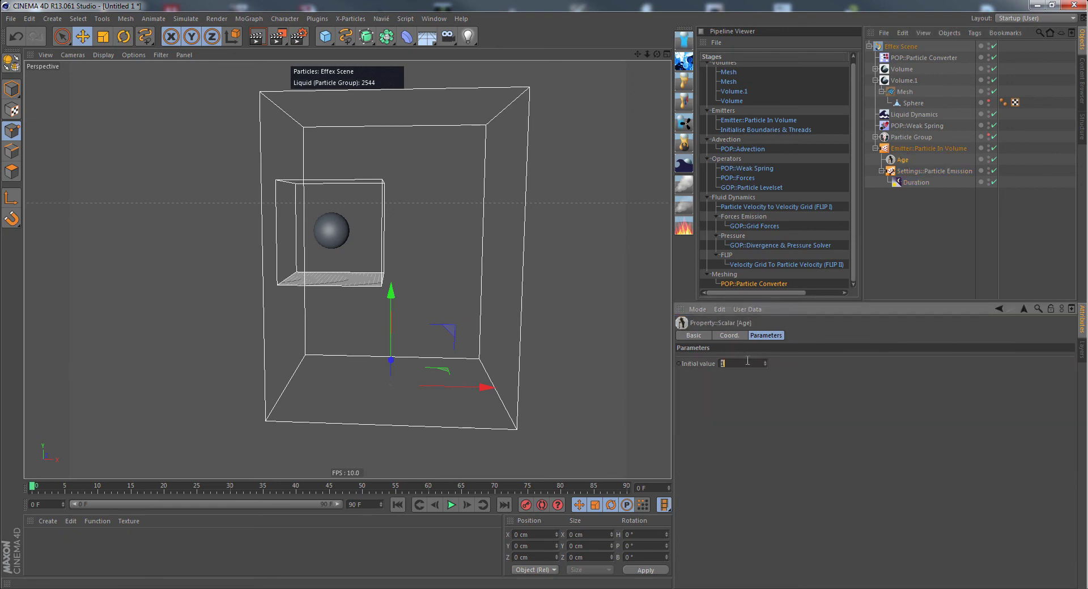
text(2000)
- Play the simulation and stop at frame 68, with 6143 particles spread across the floor
click(450, 506)
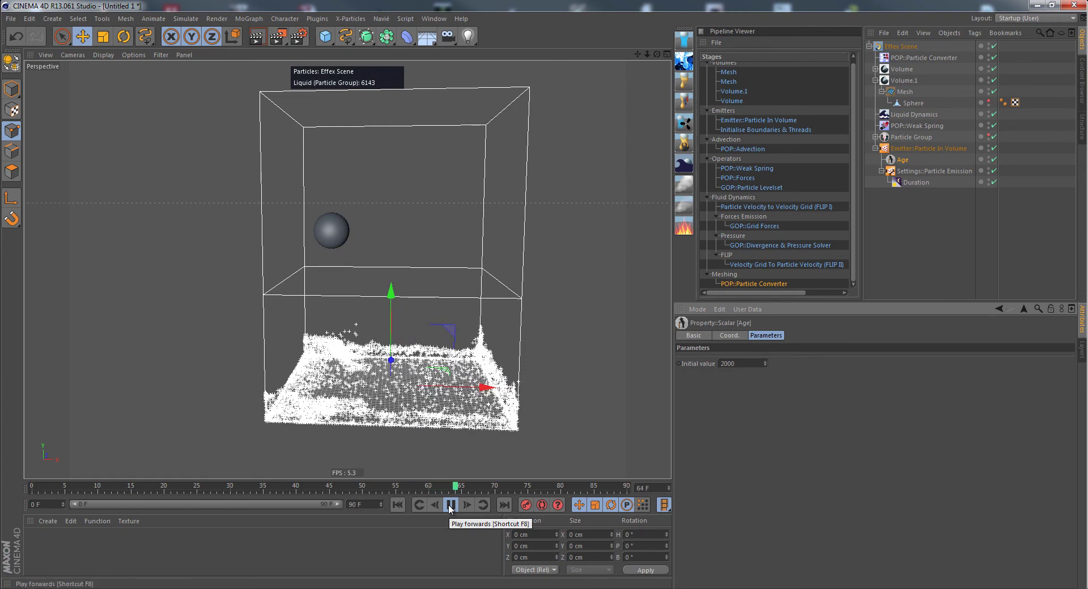
click(450, 505)
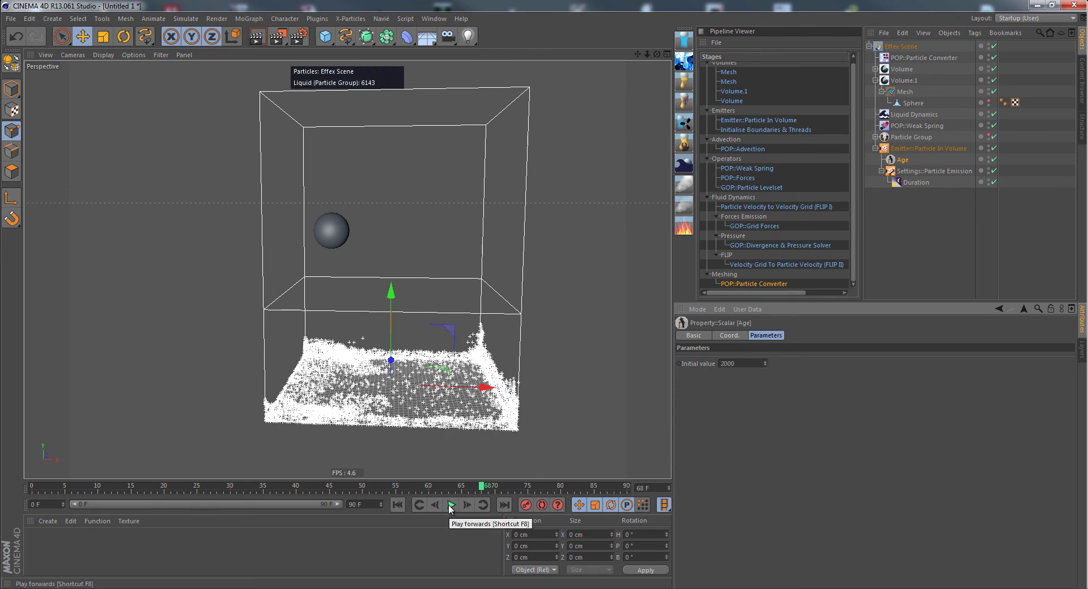